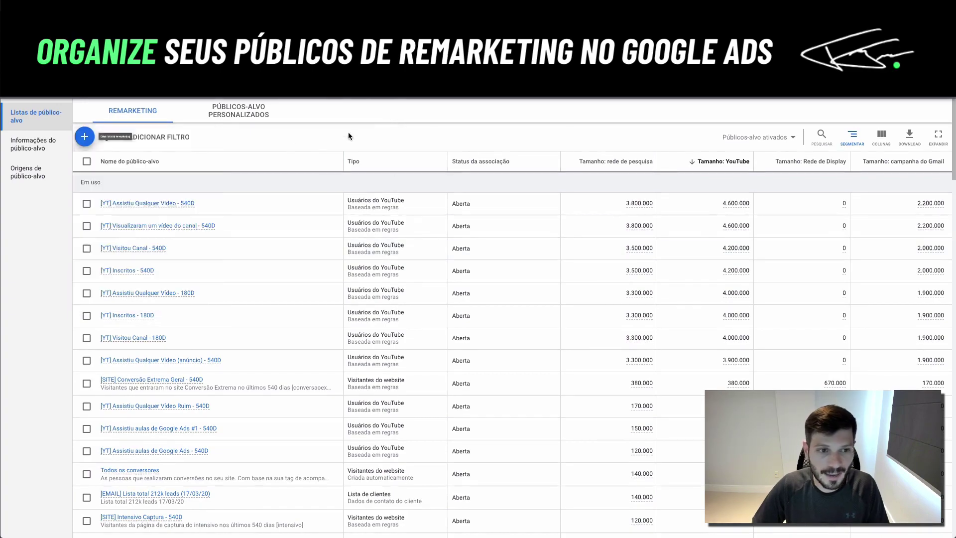
Step: Start a new remarketing audience of YouTube users and begin editing its name
left_click_drag(952, 148, 951, 102)
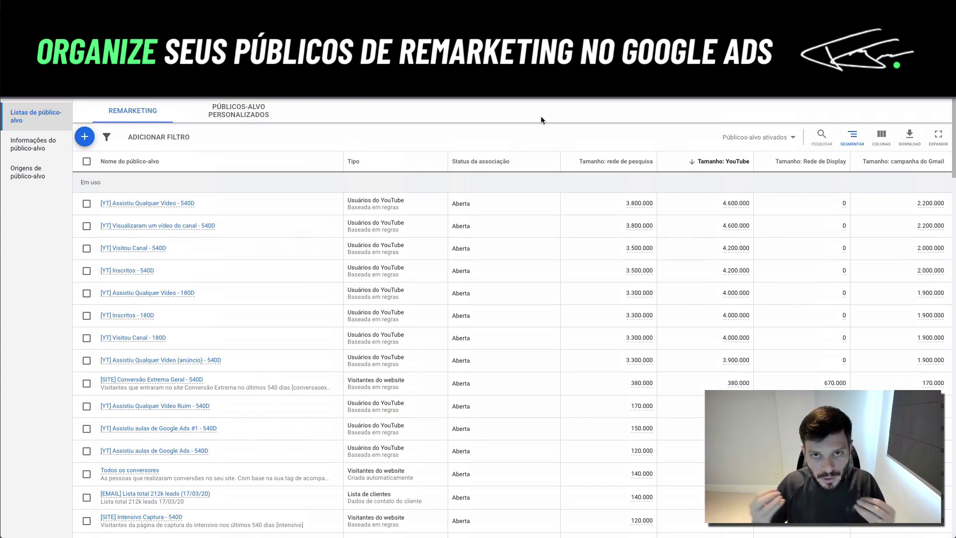
left_click(88, 140)
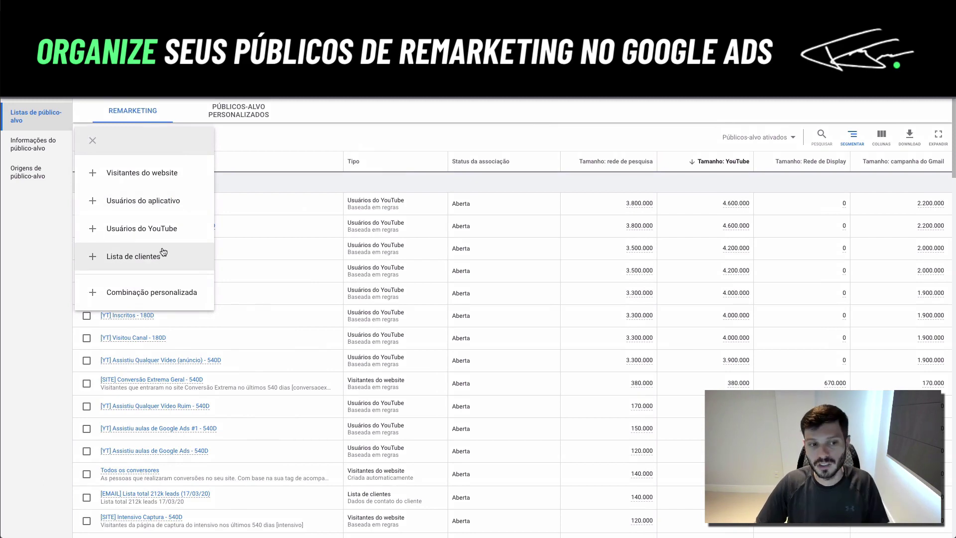
left_click(168, 238)
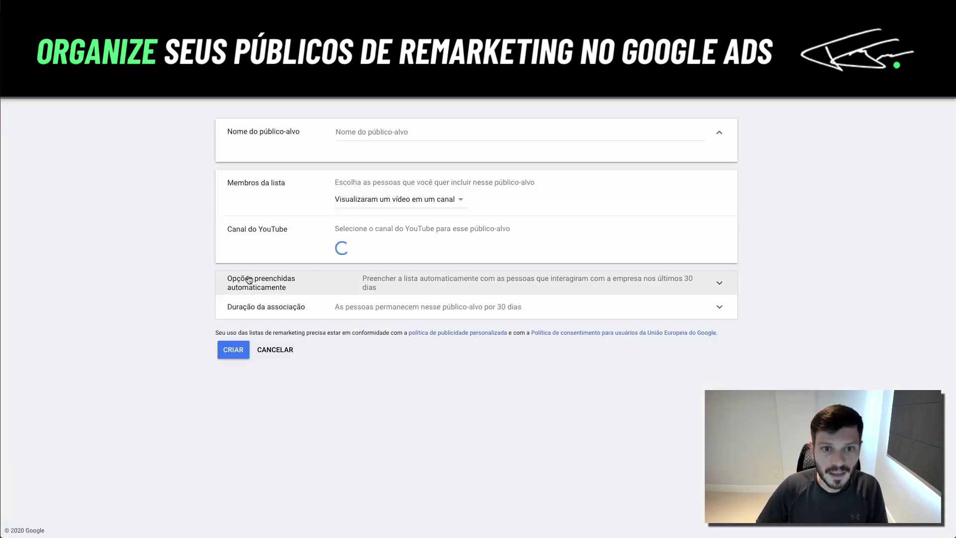
left_click(469, 131)
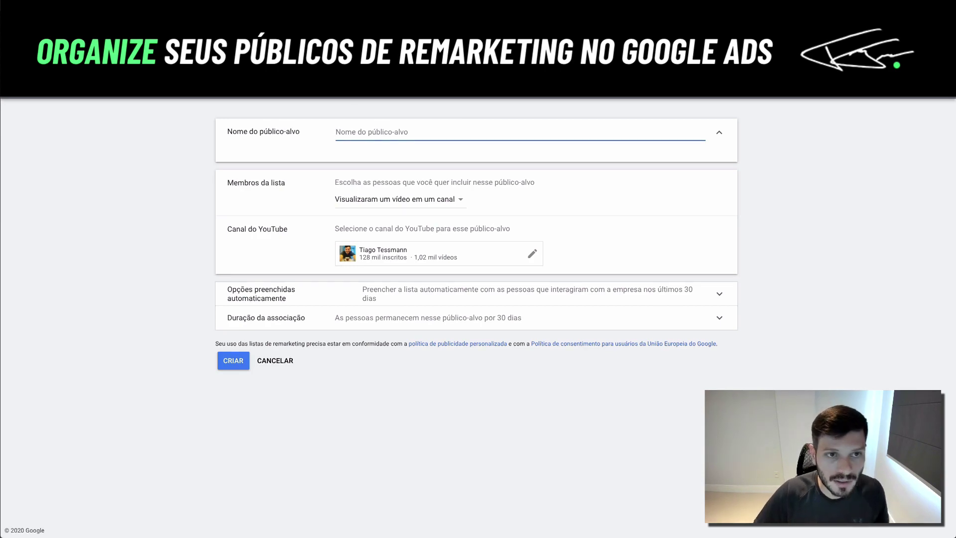
Step: Switch to the Nome de Públicos spreadsheet and review how the live, ebook, intensivo, série and YouTube audiences are named
key("ctrl+Tab")
left_click(770, 268)
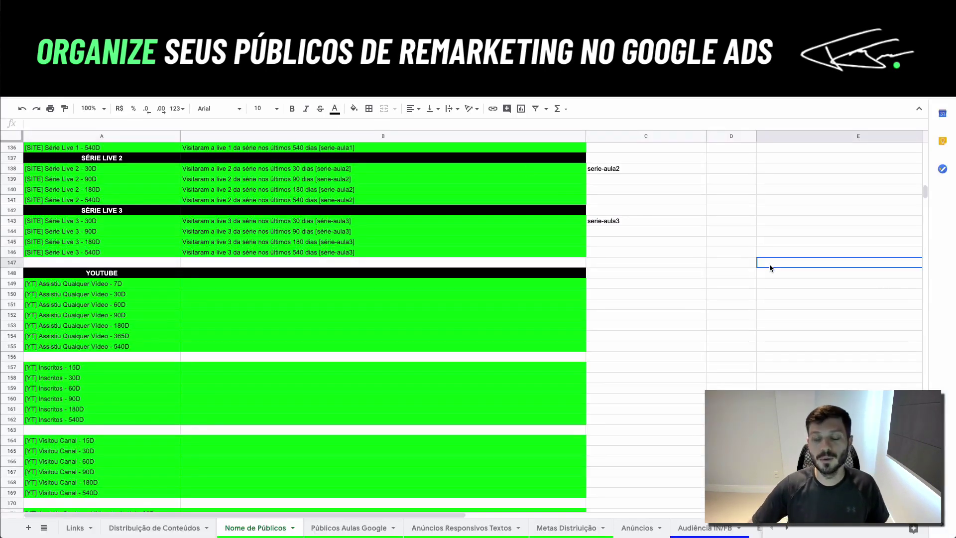
scroll(764, 262, "up", 12)
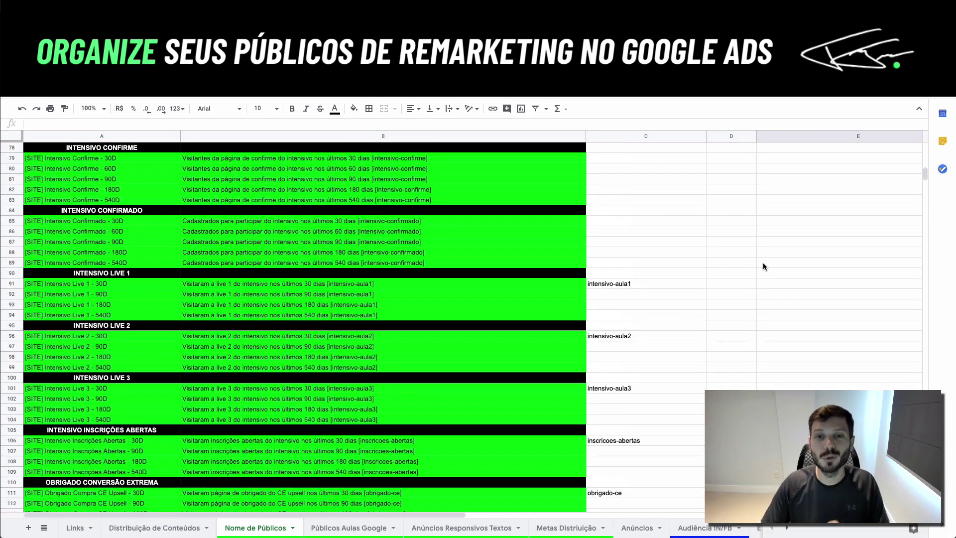
scroll(757, 262, "up", 12)
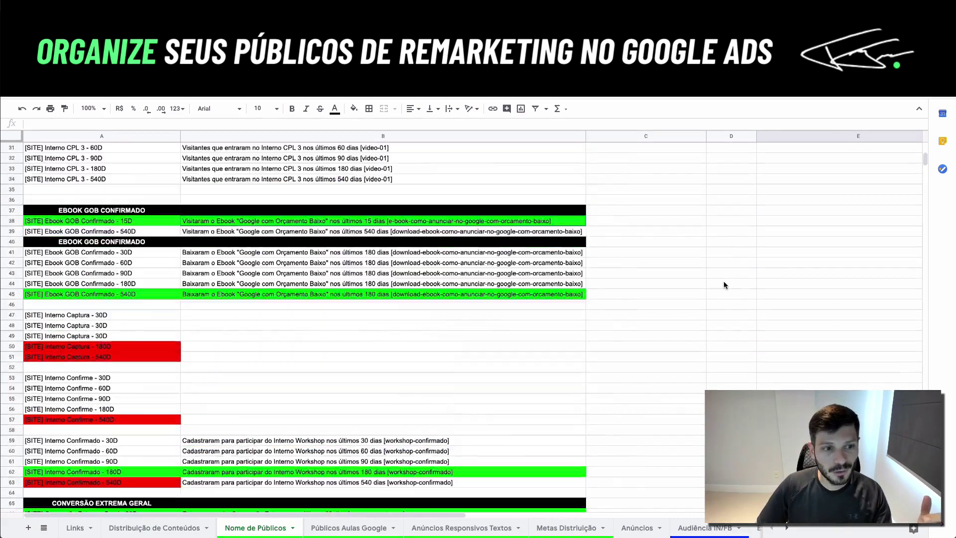
scroll(720, 282, "up", 5)
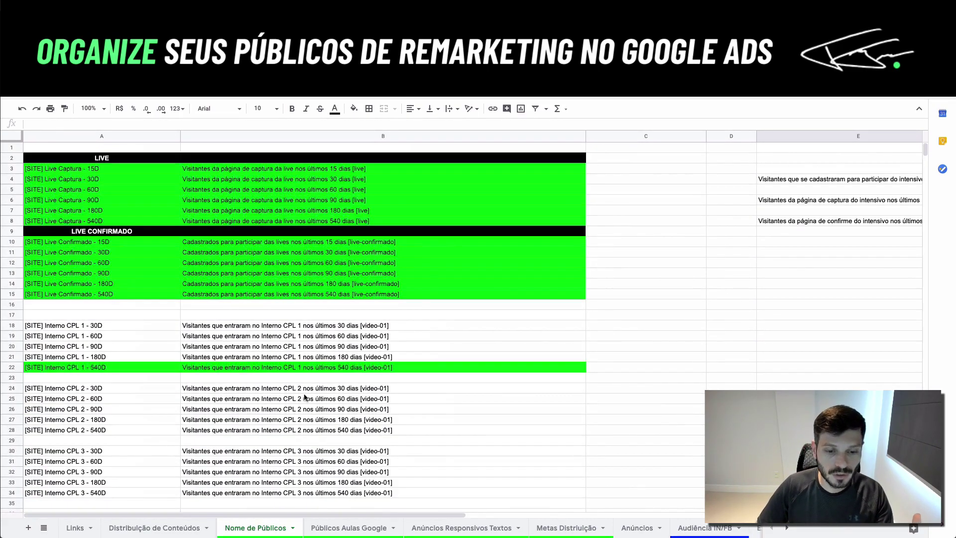
left_click_drag(302, 389, 309, 430)
left_click(398, 420)
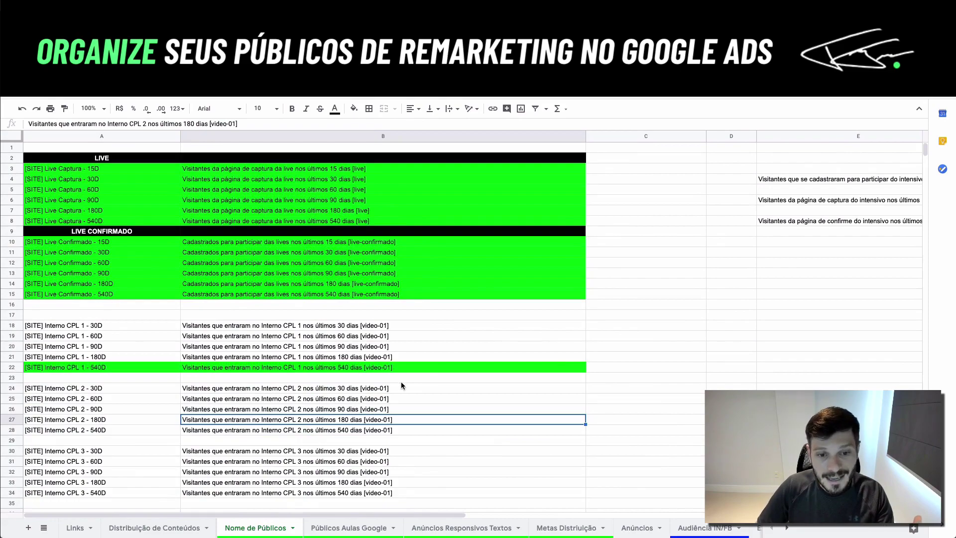
scroll(382, 263, "down", 20)
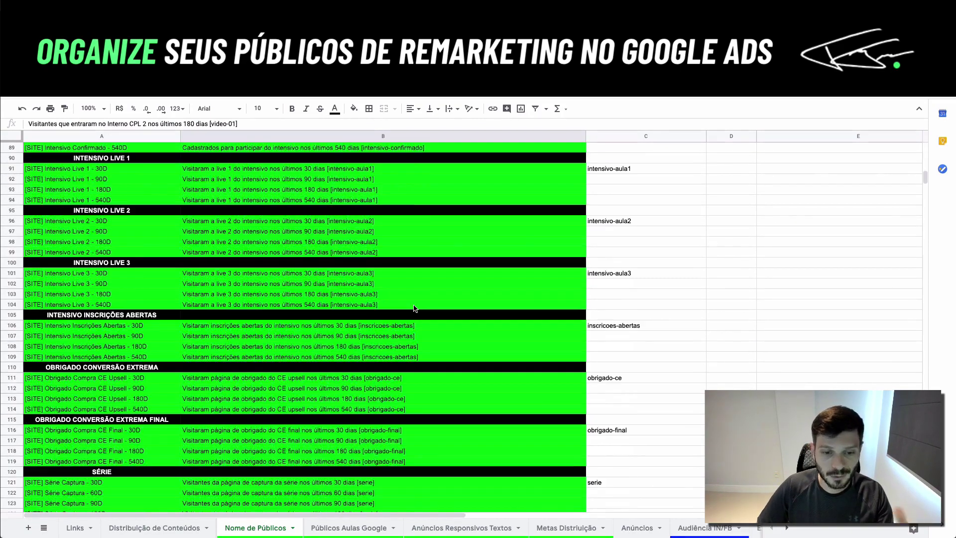
scroll(415, 308, "down", 3)
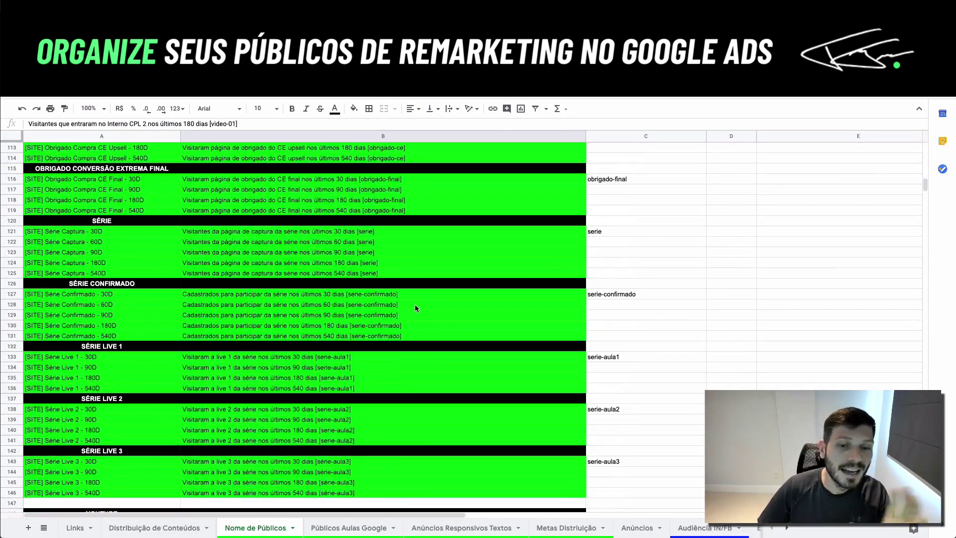
scroll(415, 308, "down", 5)
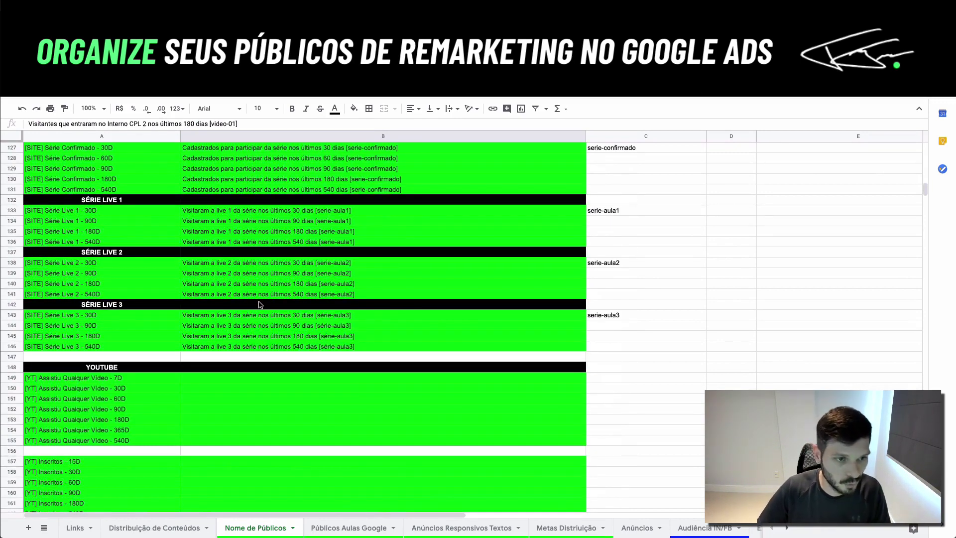
left_click(55, 231)
left_click(31, 213)
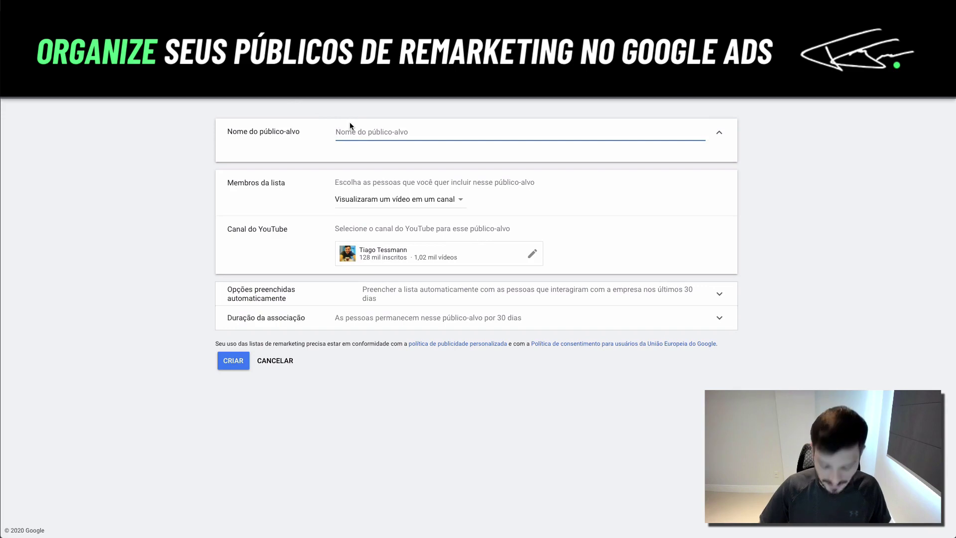
Step: Back in the Google Ads audience form, try the source prefixes YT, SITE, APP and EMAIL in the audience name
type("[")
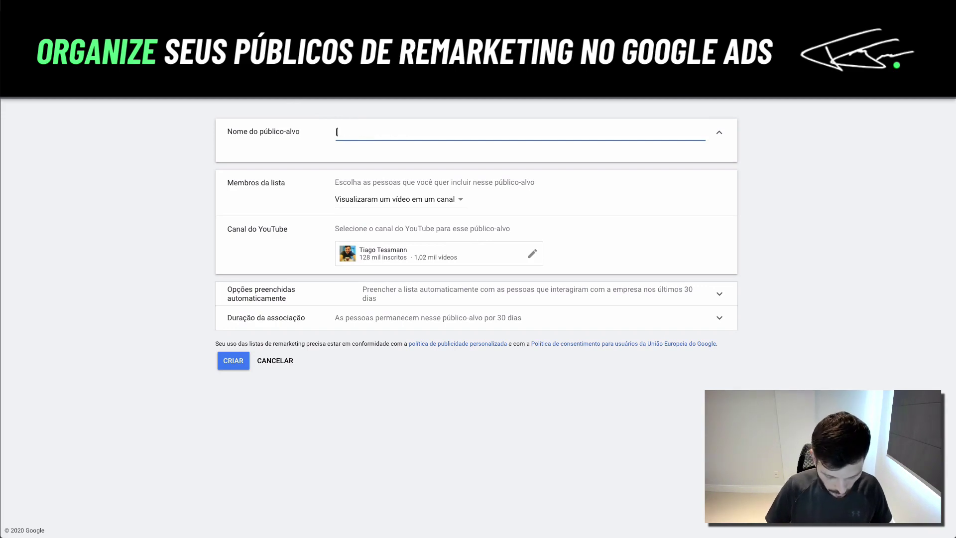
type("YT]")
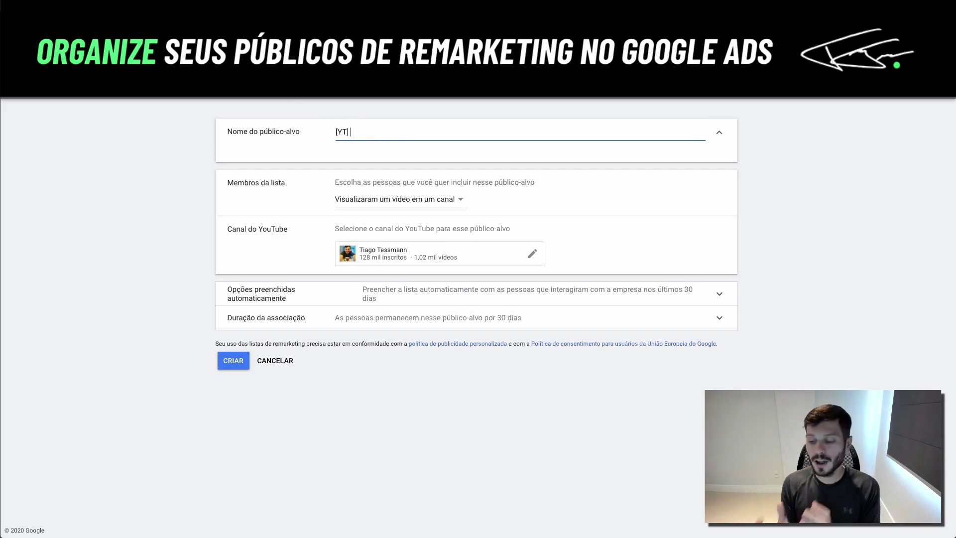
key("BackSpace")
key("BackSpace")
key("BackSpace")
key("BackSpace")
type("SITE")
key("BackSpace")
key("BackSpace")
key("BackSpace")
type("APP")
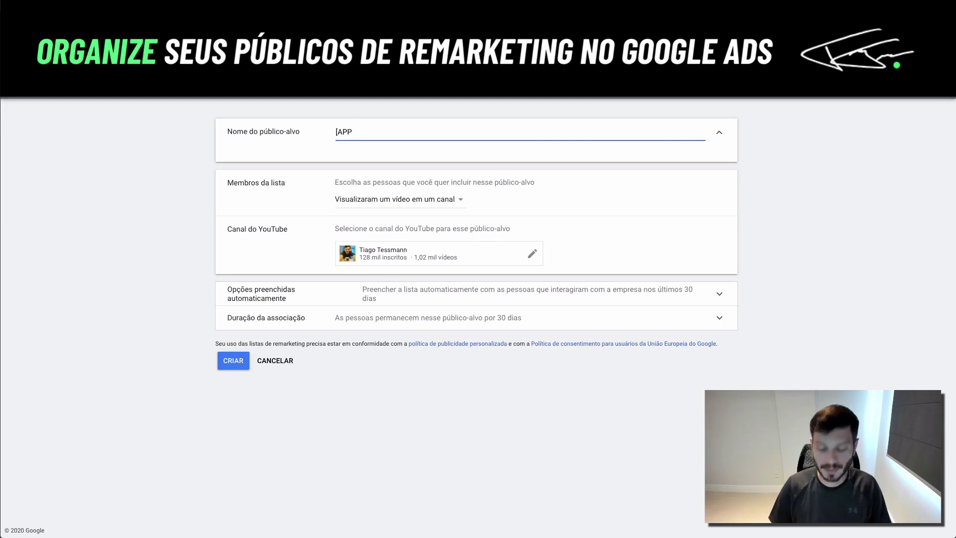
key("BackSpace")
key("BackSpace")
type("EMAIL]")
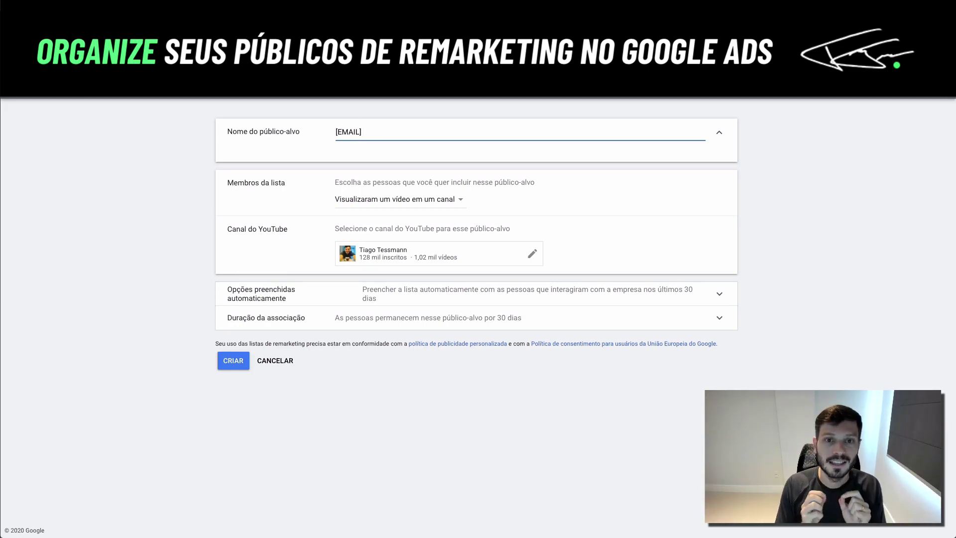
Step: Replace the prefix in the audience name with [YT]
key("BackSpace")
key("BackSpace")
key("BackSpace")
key("BackSpace")
key("BackSpace")
key("BackSpace")
key("BackSpace")
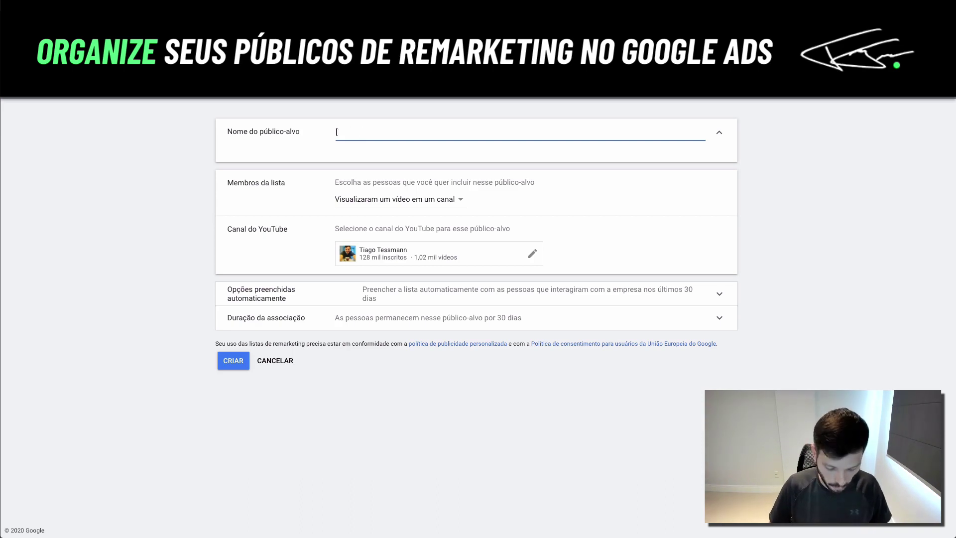
type("YT")
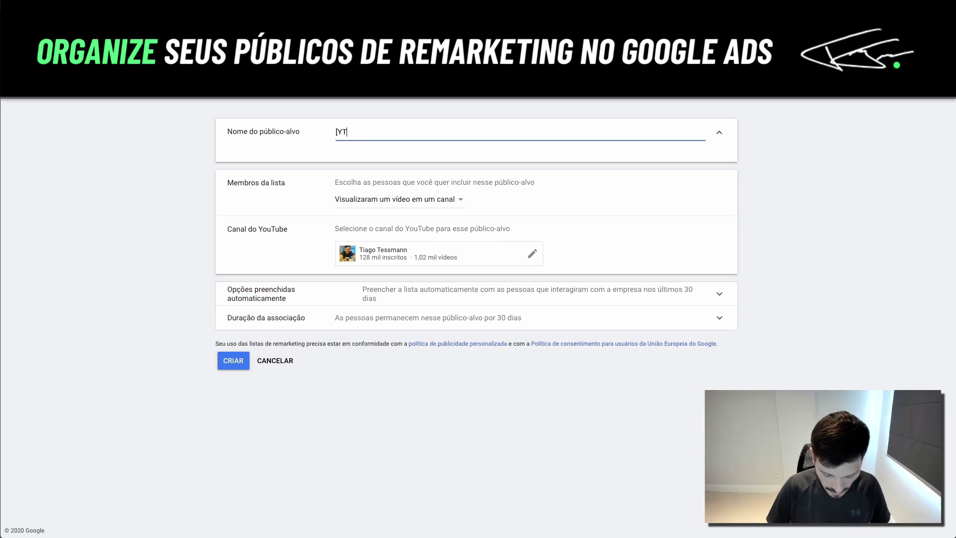
type("]")
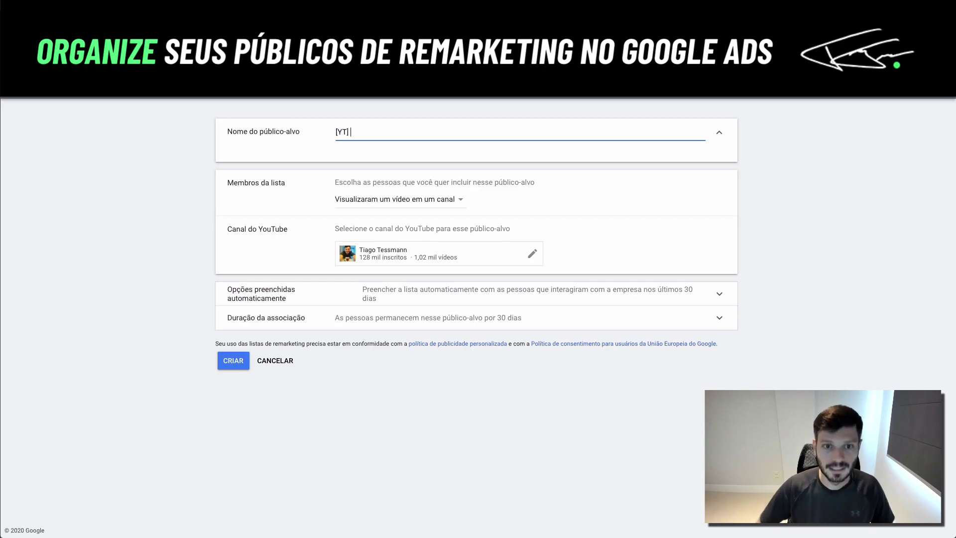
Step: Switch to the Nome de Públicos spreadsheet and examine the Série Live, Assistiu Qualquer Vídeo, Inscritos and Visitou Canal audience names
key("ctrl+Tab")
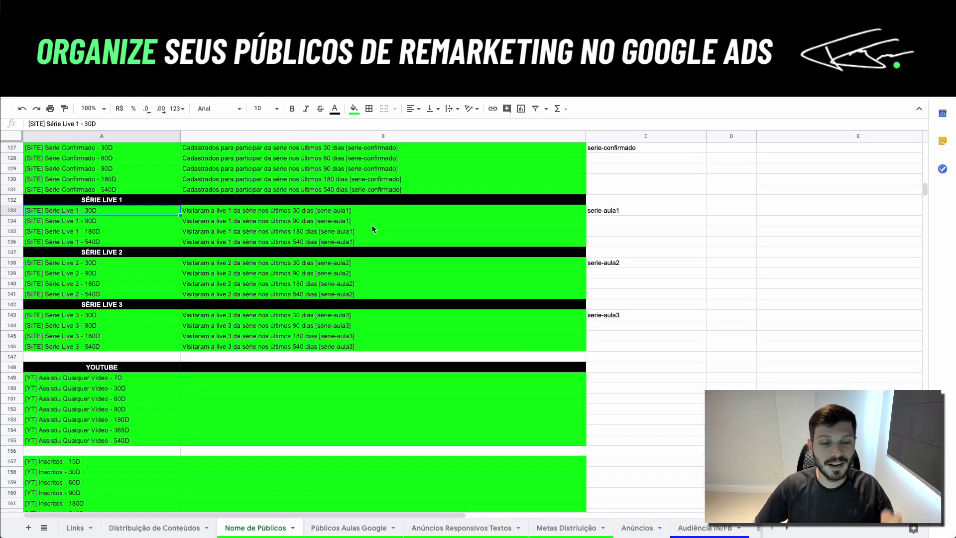
scroll(387, 226, "up", 4)
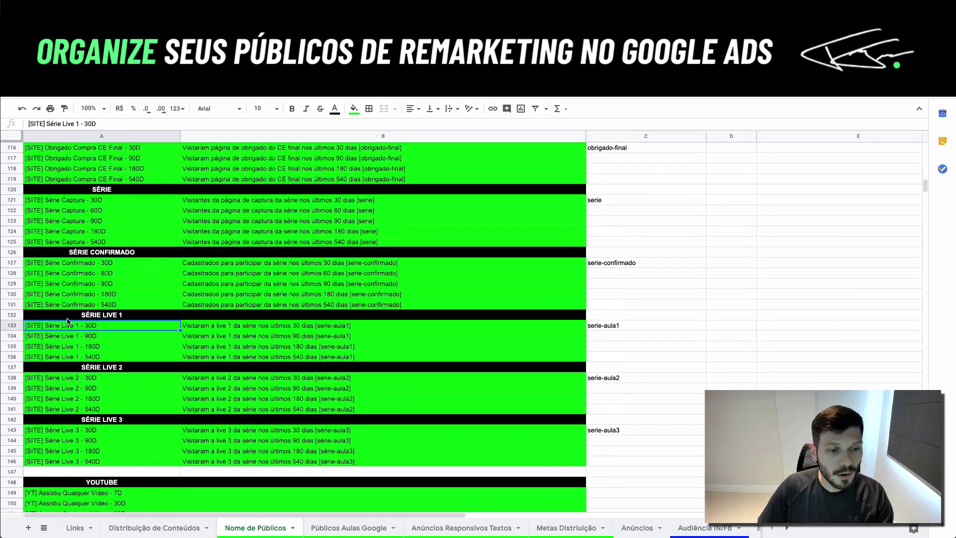
key("Down")
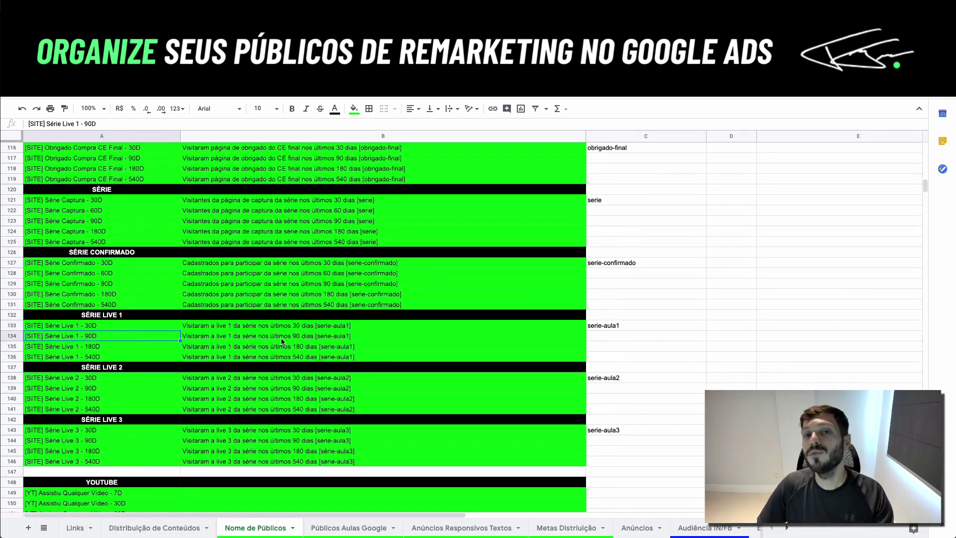
scroll(283, 335, "down", 4)
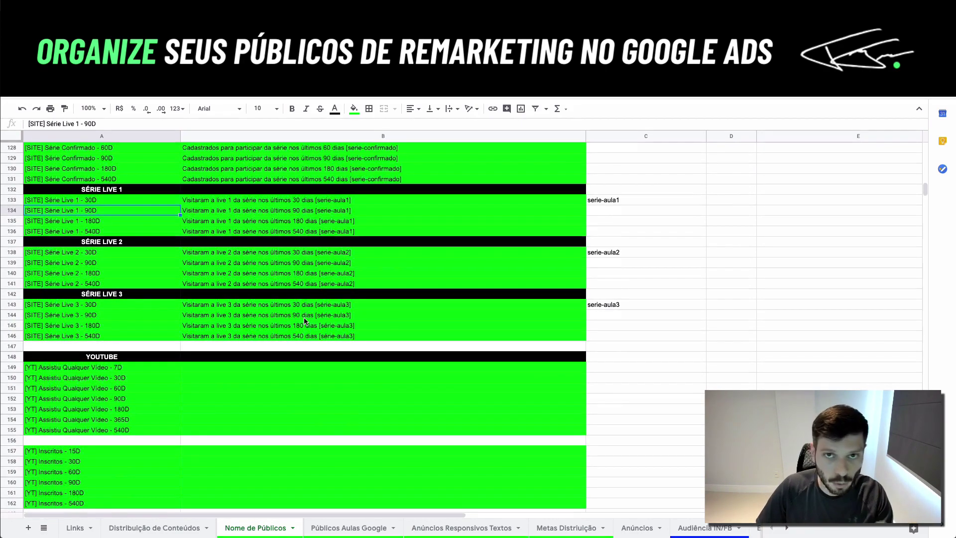
scroll(299, 319, "down", 2)
left_click(197, 314)
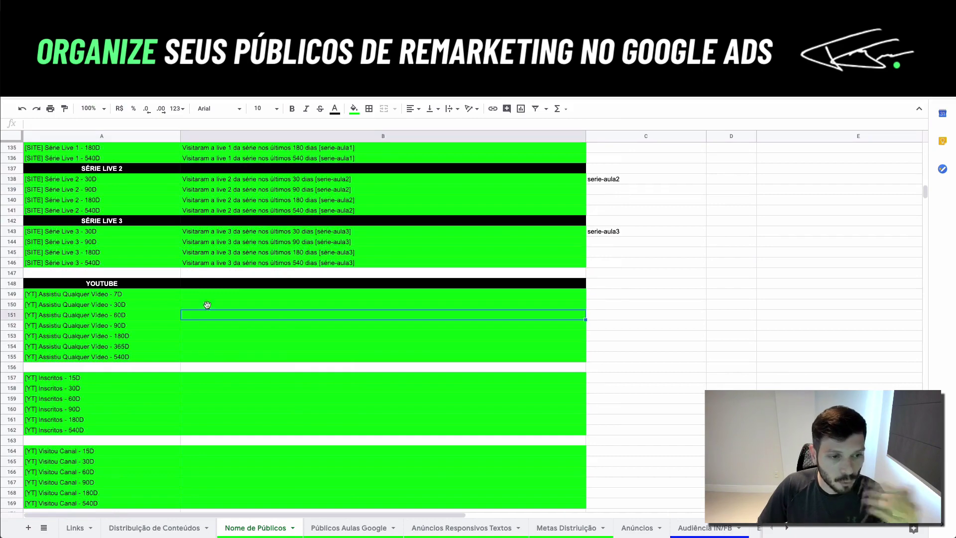
scroll(237, 293, "down", 1)
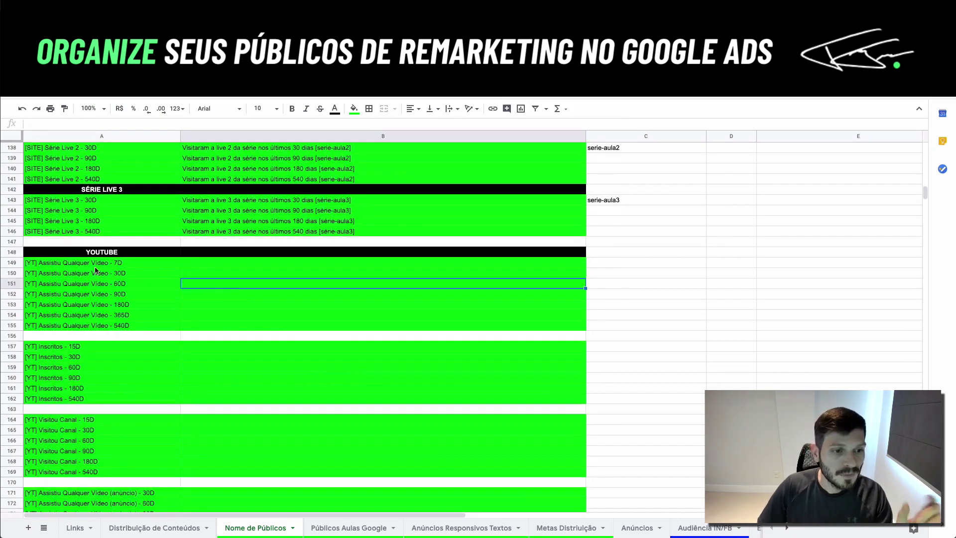
left_click(76, 262)
left_click(75, 347)
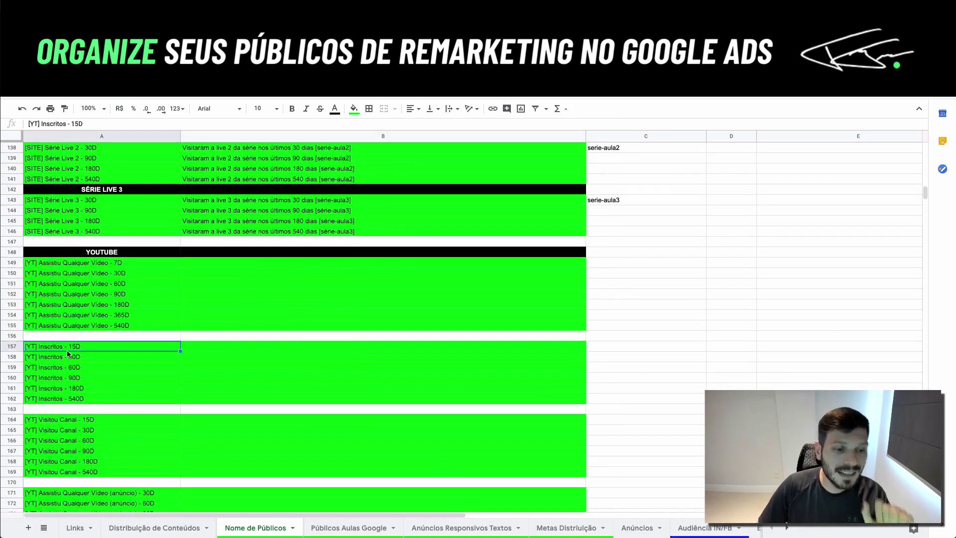
left_click(67, 424)
scroll(305, 335, "down", 3)
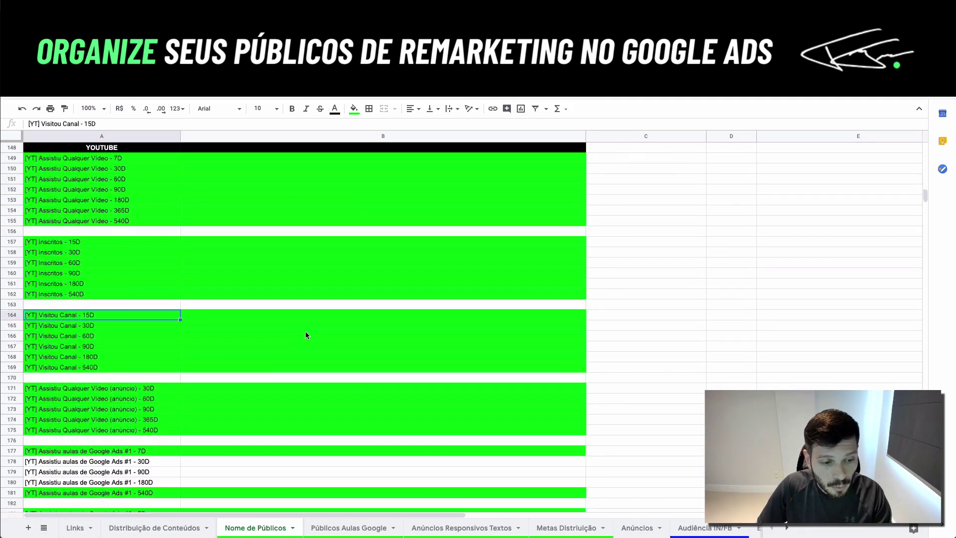
scroll(284, 329, "up", 3)
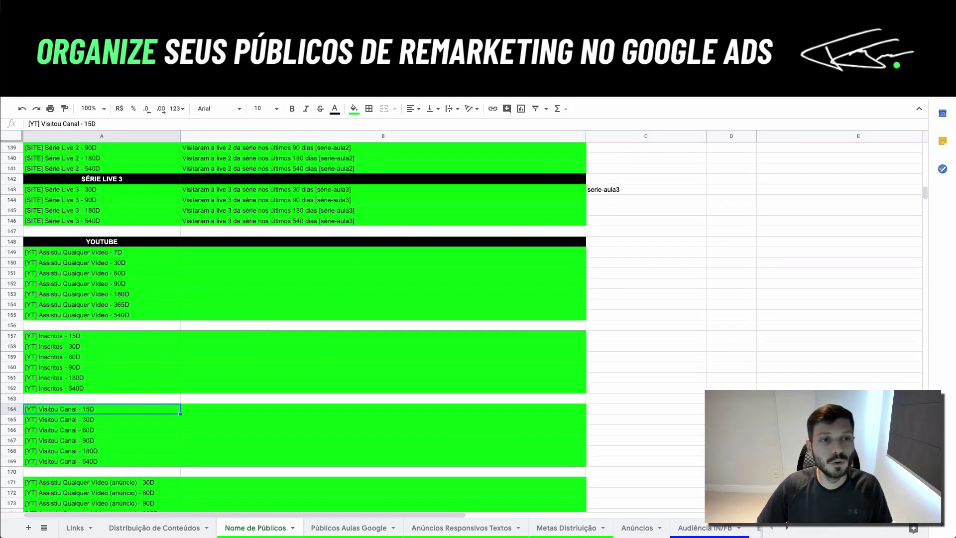
Step: Return to the Google Ads audience form and extend the name to "[YT] Assistiu Qualquer Vídeo -"
key("alt+Tab")
type("As")
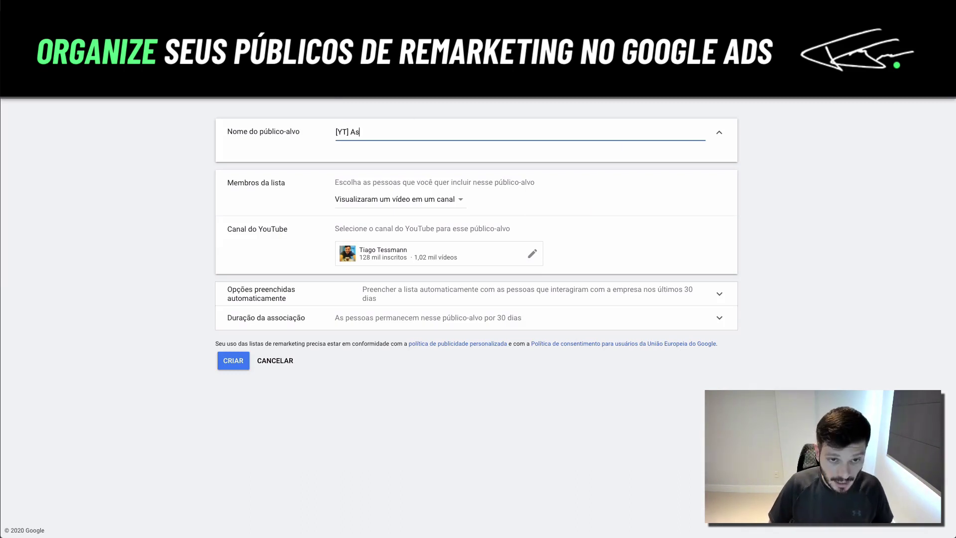
type("sistiu Qualquer Vídeo")
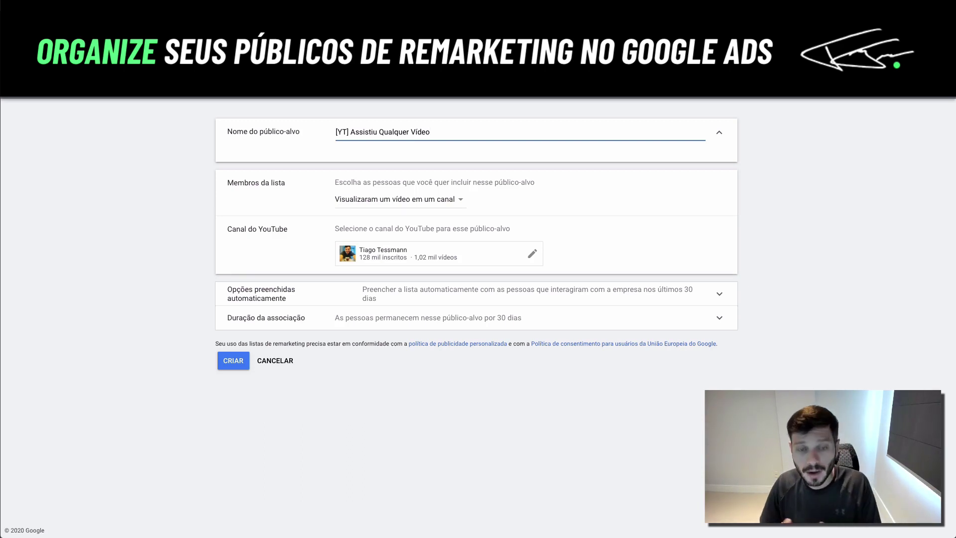
type("-")
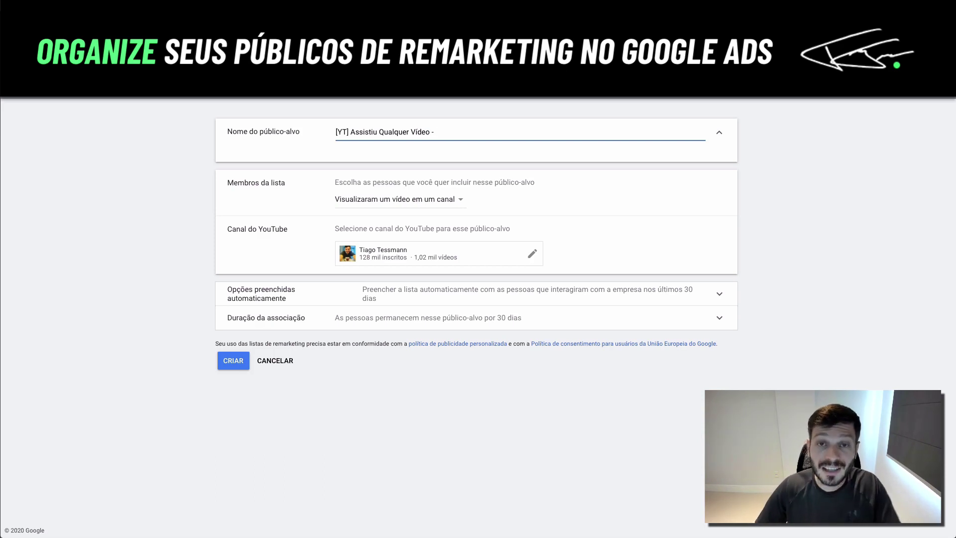
Step: Switch to the Nome de Públicos spreadsheet and examine the duration suffixes of the Inscritos audiences, from 540D up to 15D
key("ctrl+Tab")
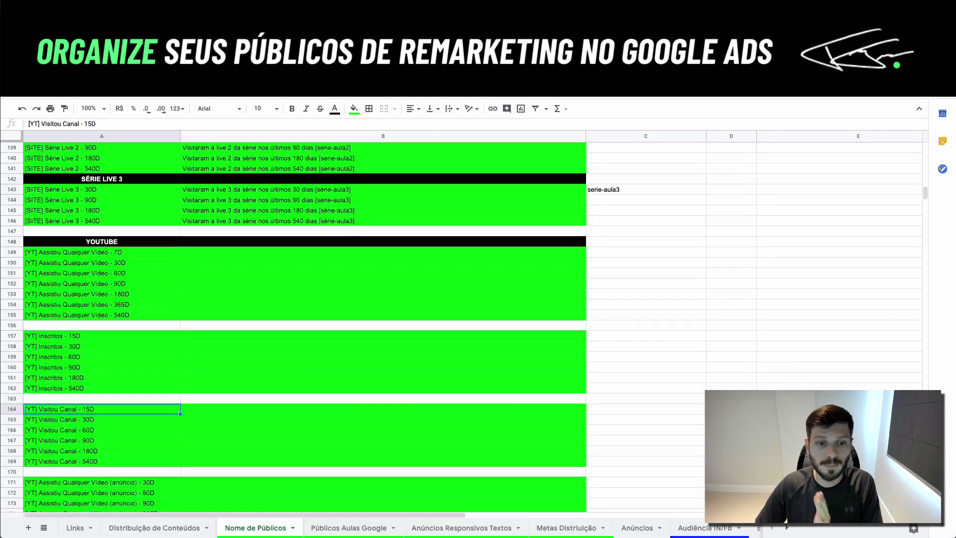
left_click(366, 294)
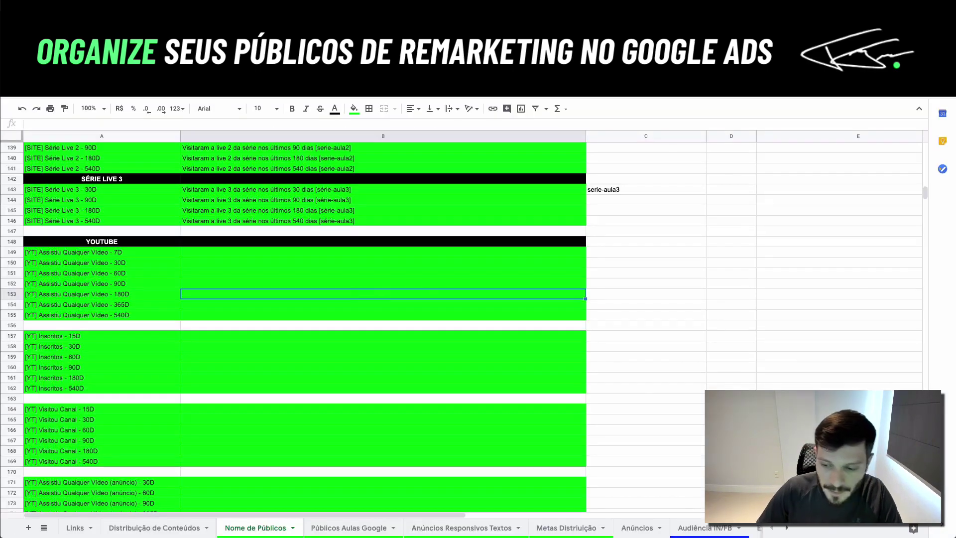
mouse_move(91, 390)
left_mouse_down()
mouse_move(110, 390)
mouse_move(100, 336)
left_mouse_up()
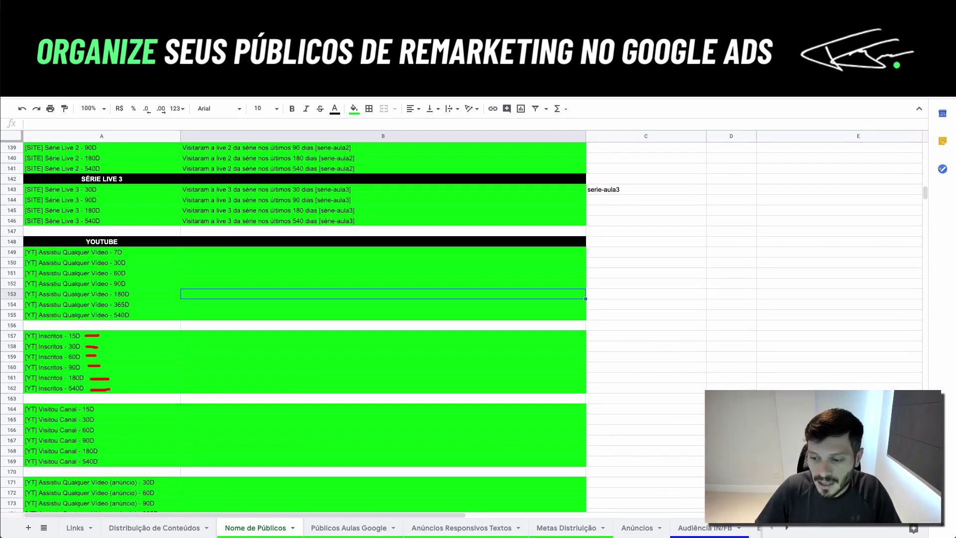
Step: Return to the Google Ads audience form and complete the name as "[YT] Assistiu Qualquer Vídeo - 15D"
key("Escape")
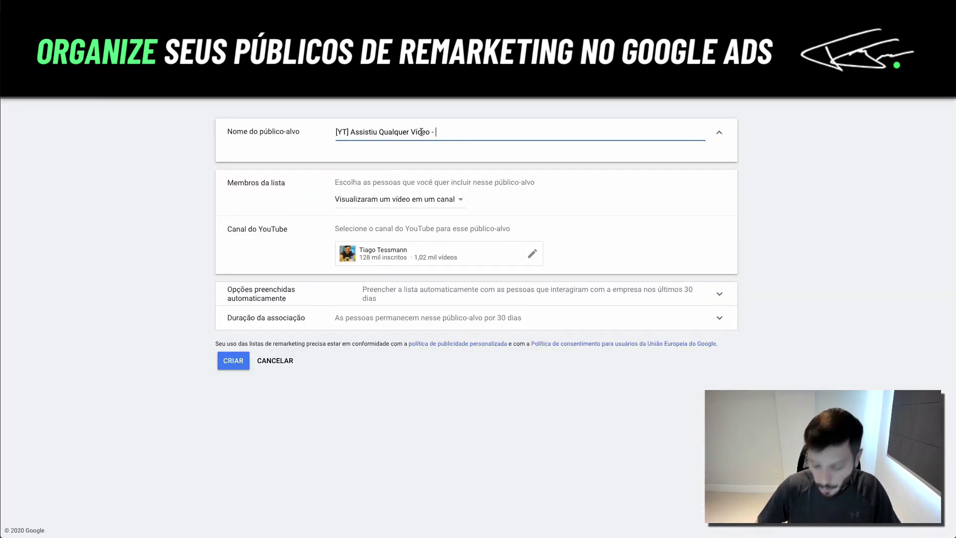
type("15D")
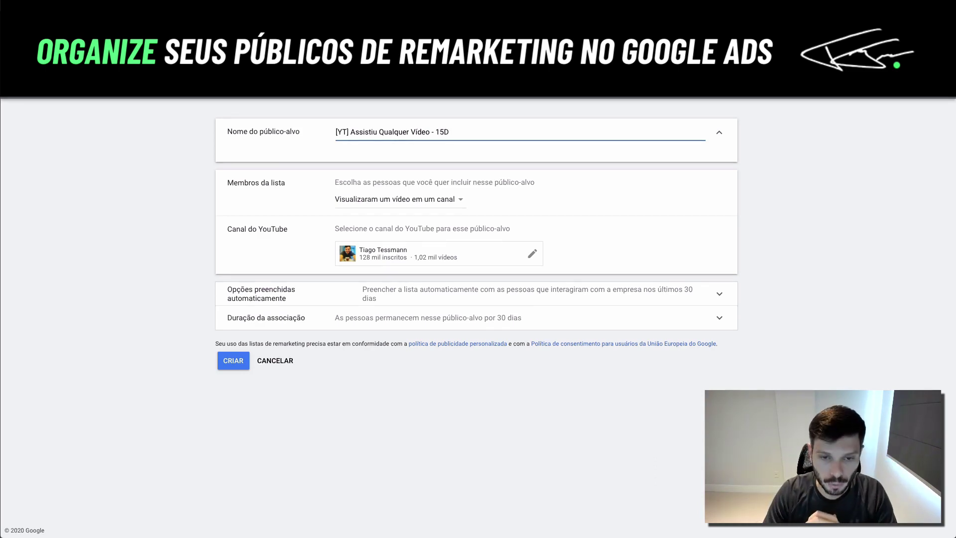
Step: Examine the list member types and the automatic prefill options for the YouTube audience
left_click(436, 201)
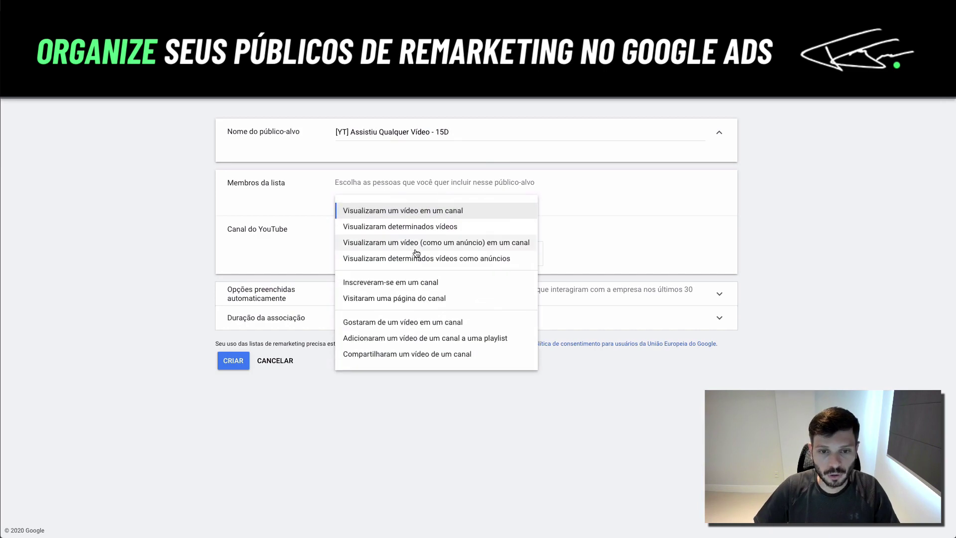
left_click(770, 210)
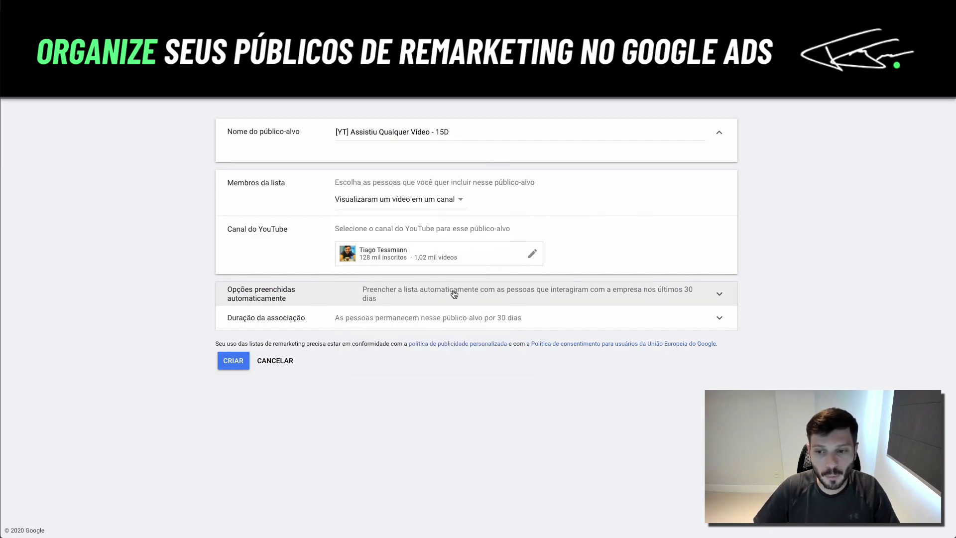
left_click(568, 290)
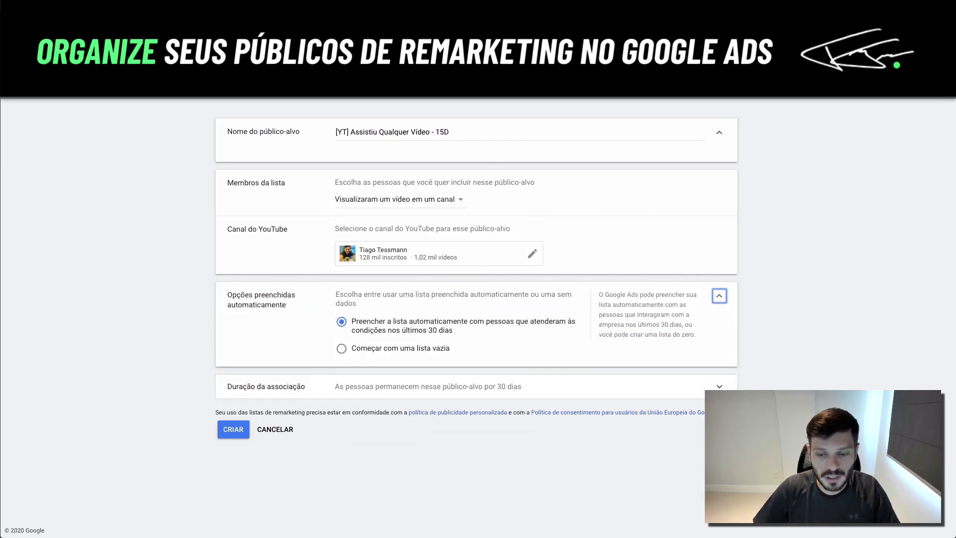
left_click_drag(397, 337, 461, 339)
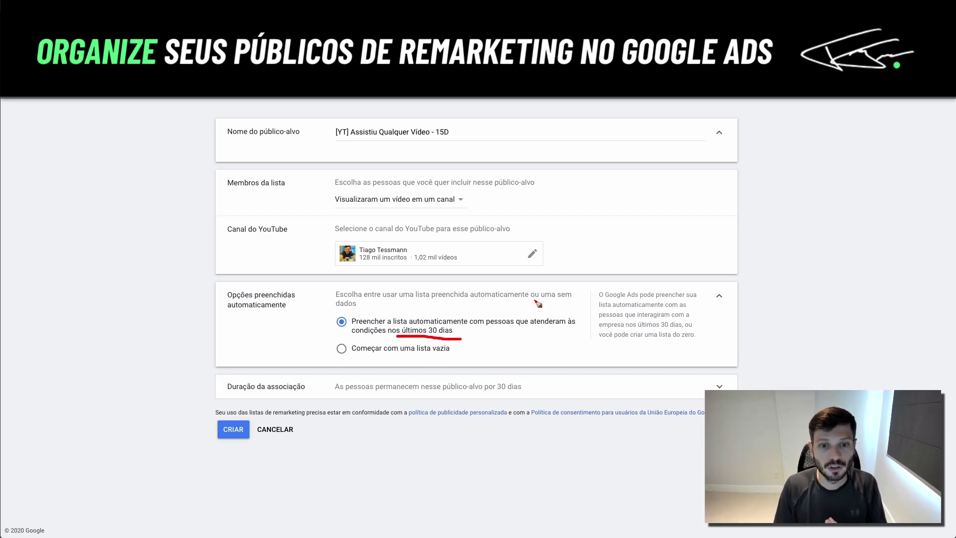
key("Escape")
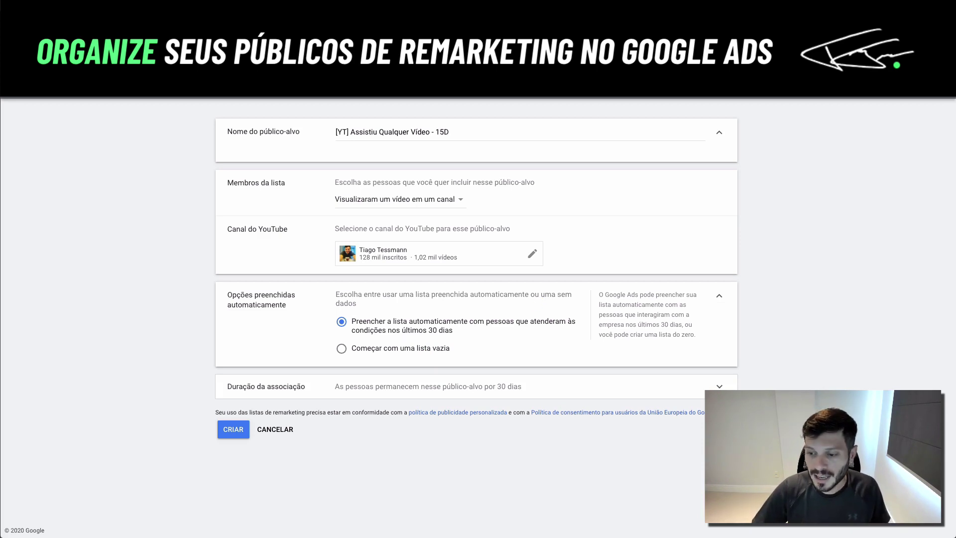
Step: Change the duration suffix in the audience name to 365D
left_click(478, 140)
key("Left")
key("BackSpace")
key("BackSpace")
type("365")
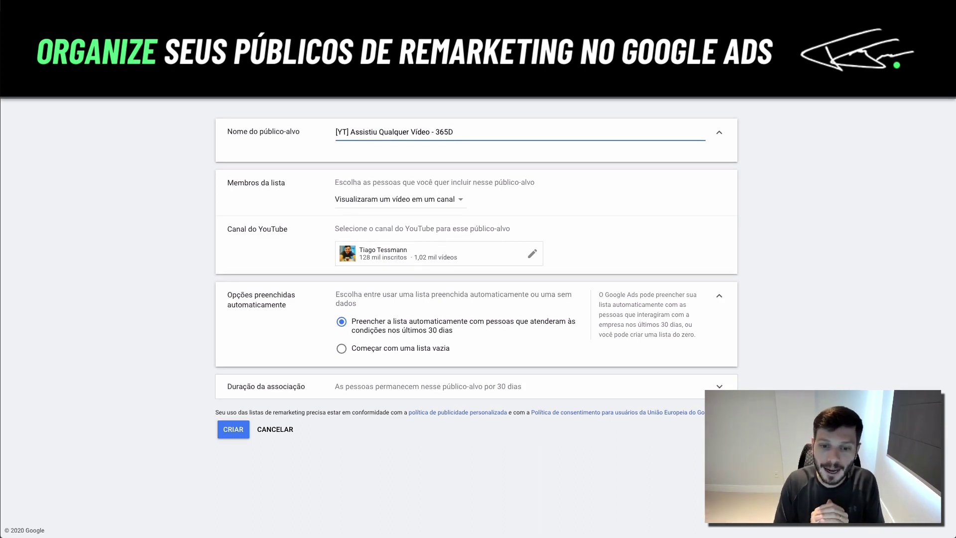
Step: Set the membership duration to 15 days and match the name as "[YT] Assistiu Qualquer Vídeo - 15D"
left_click(365, 386)
left_click_drag(356, 408, 323, 410)
type("15")
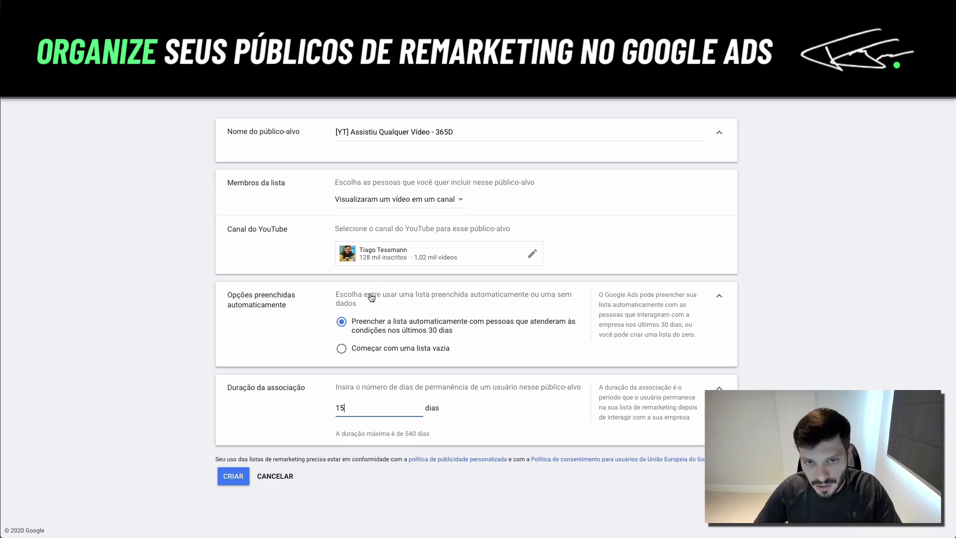
left_click(444, 131)
left_click_drag(444, 131, 436, 132)
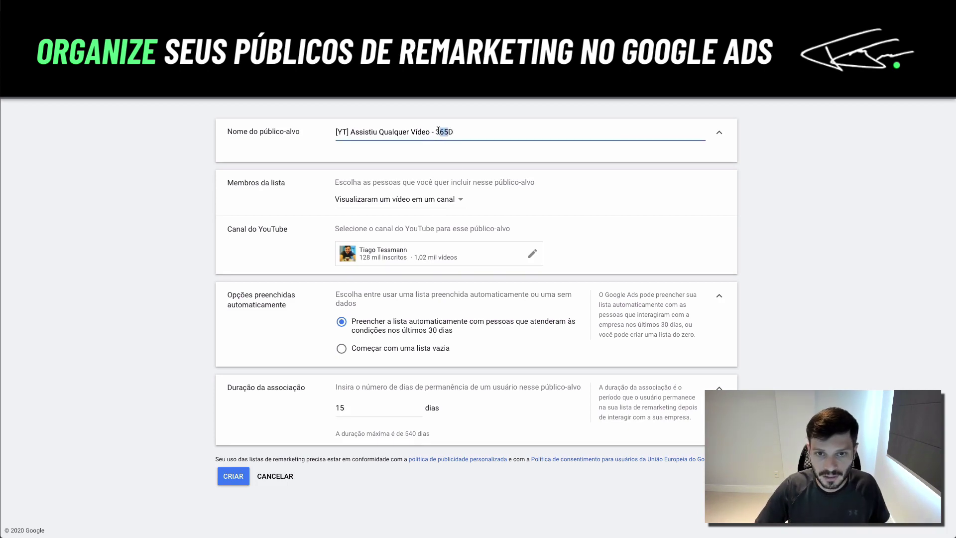
key("BackSpace")
type("15")
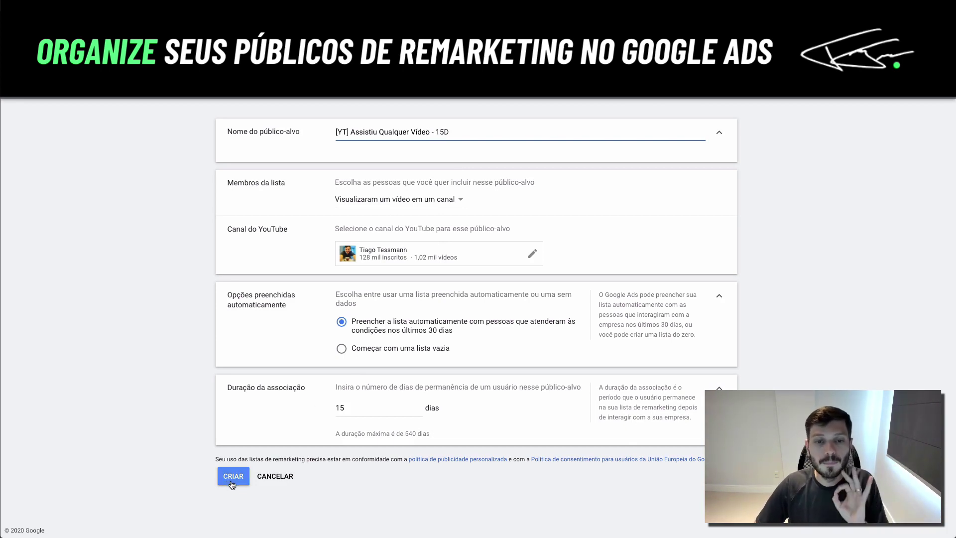
Step: Look over the list member types again and cancel the YouTube audience without creating it
left_click(454, 202)
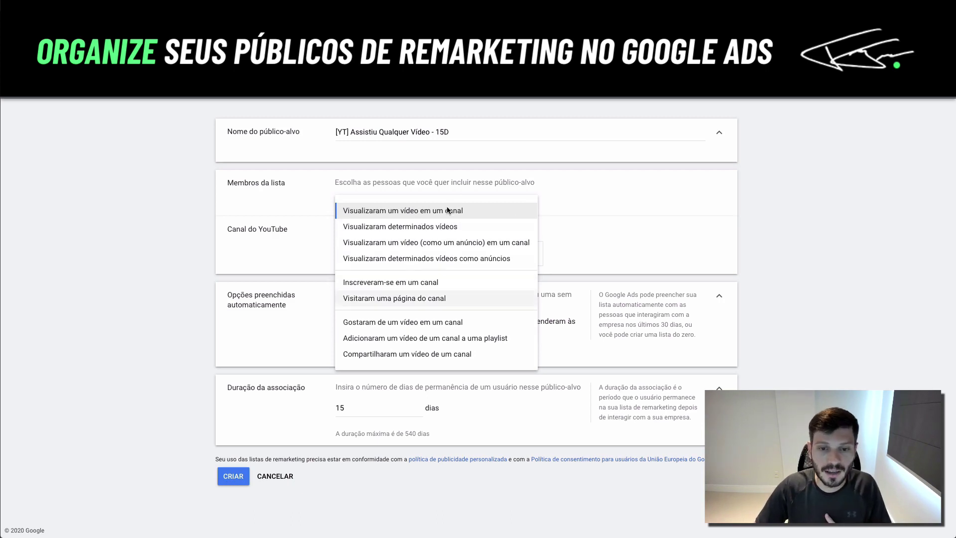
left_click(826, 267)
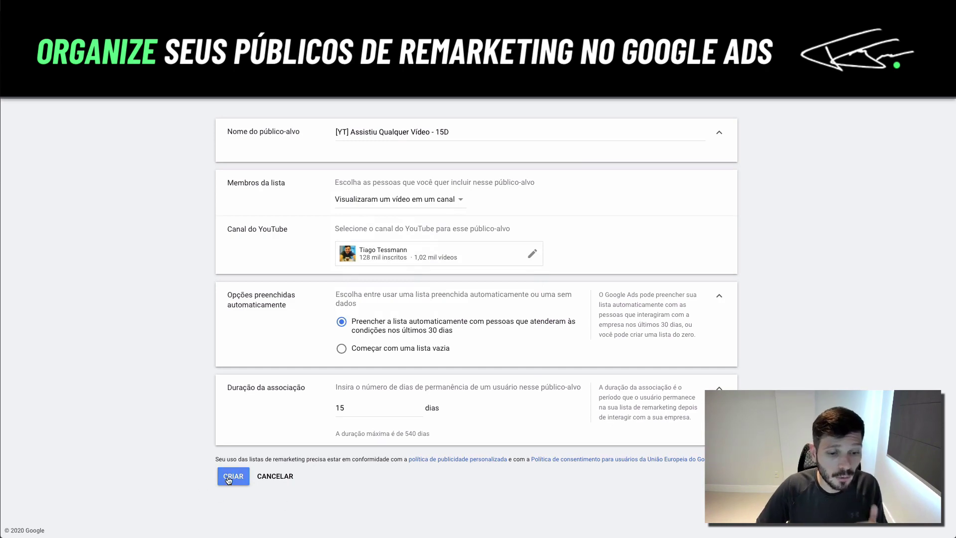
left_click(269, 479)
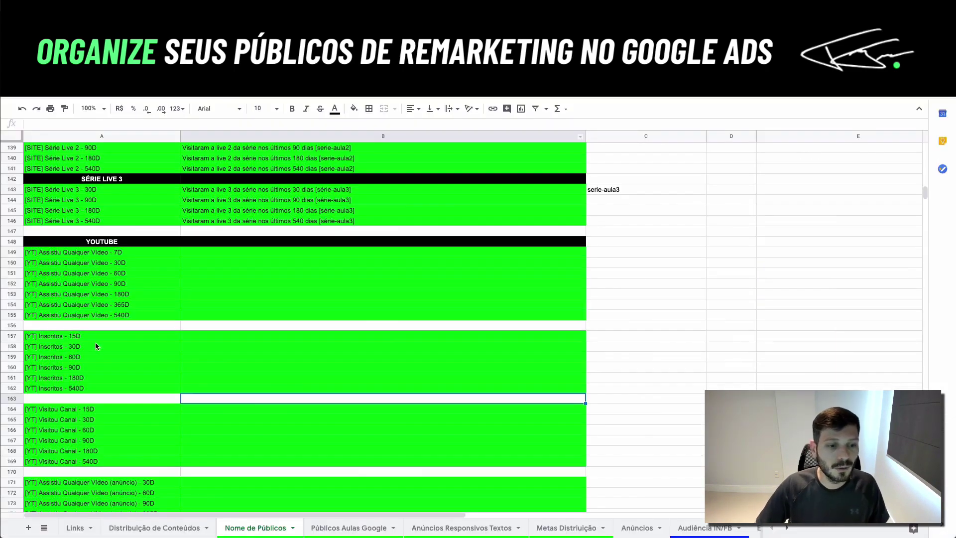
Step: Examine the YouTube audience names in the Nome de Públicos spreadsheet, from Inscritos through Assistiu aulas de Google Ads to Assistiu Palestras
left_click(96, 337)
scroll(390, 319, "down", 5)
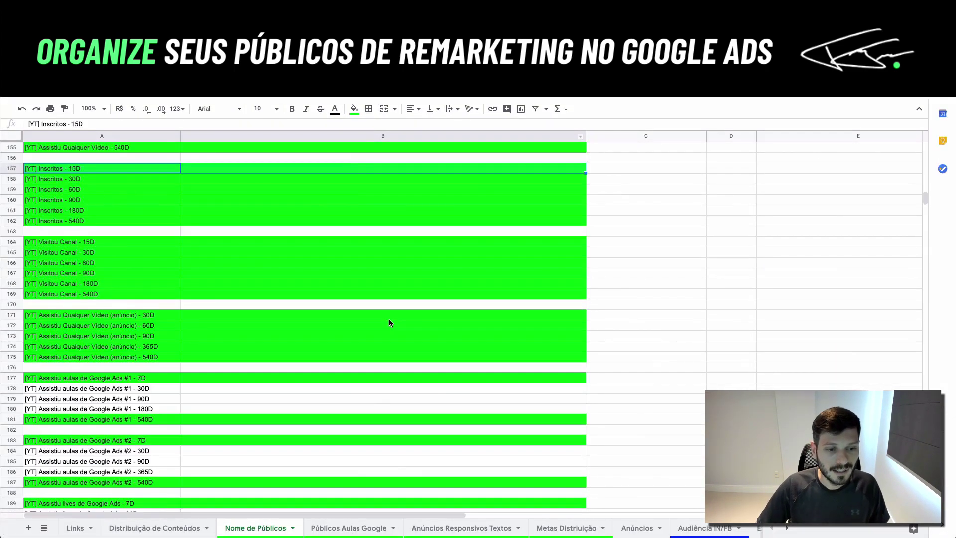
left_click(249, 347)
left_click(149, 328)
left_click(185, 333)
left_click(131, 329)
left_click_drag(131, 330, 200, 328)
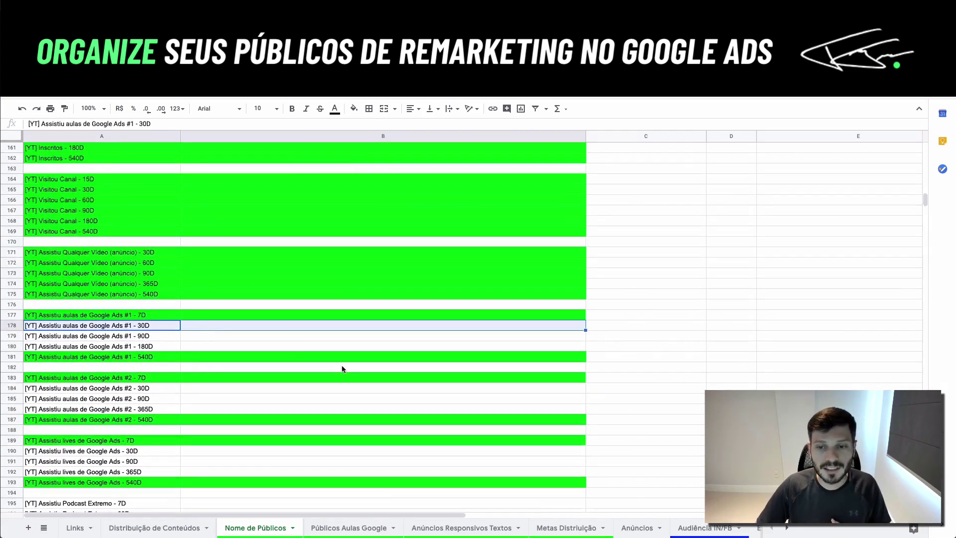
scroll(341, 369, "down", 10)
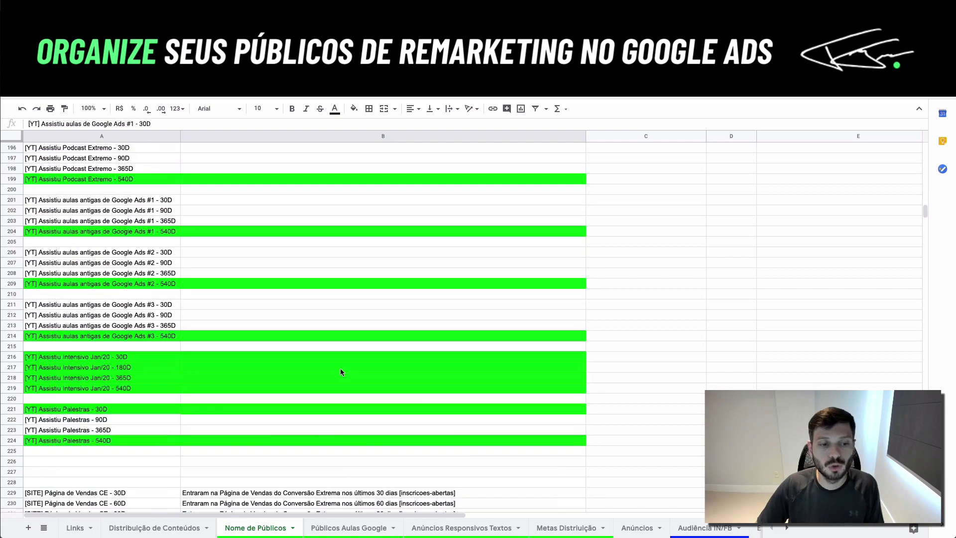
scroll(341, 372, "up", 8)
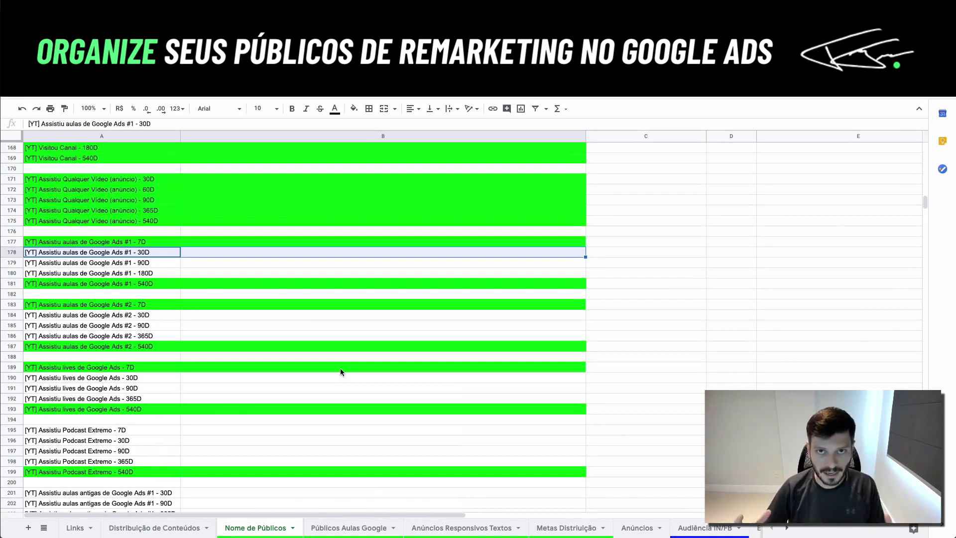
Step: Return to the Google Ads audience lists and start a new remarketing audience of website visitors
left_click(662, 273)
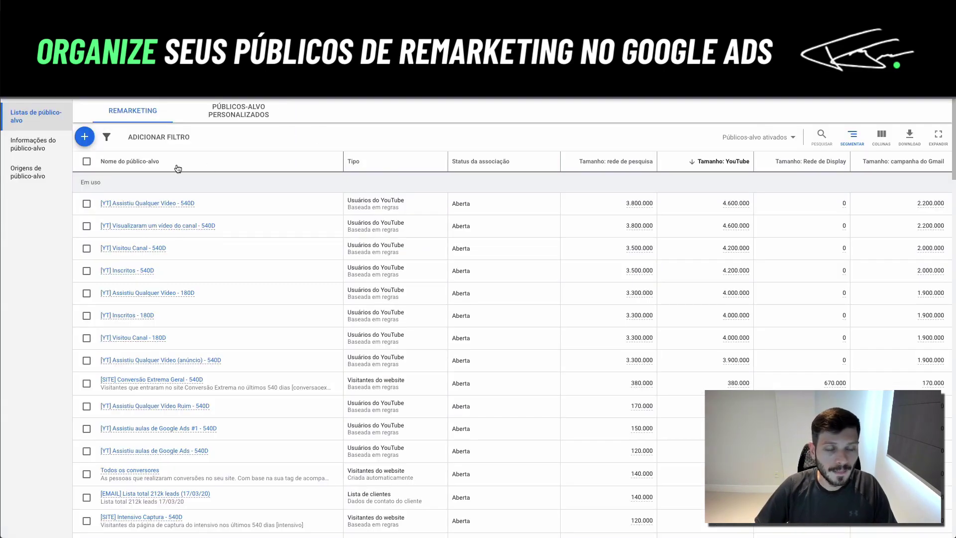
left_click(85, 136)
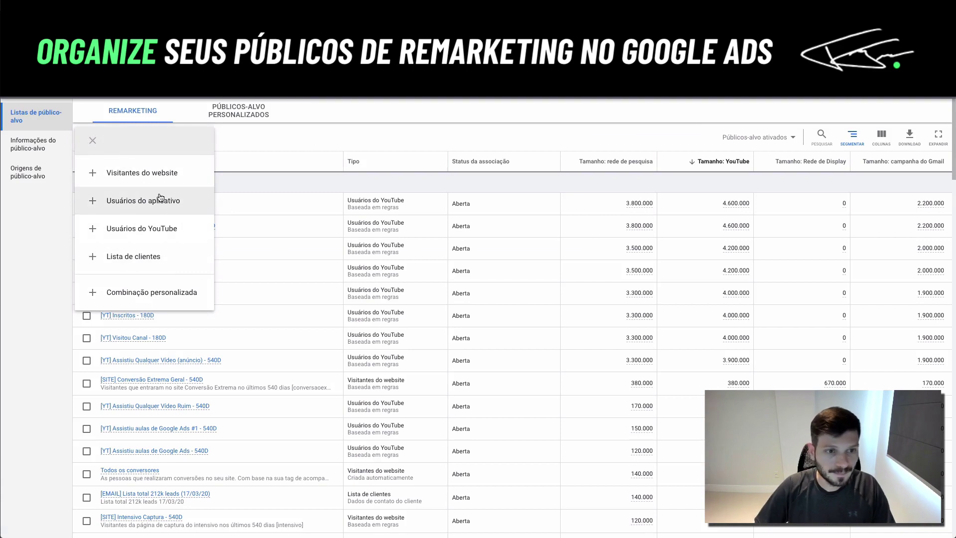
left_click(164, 175)
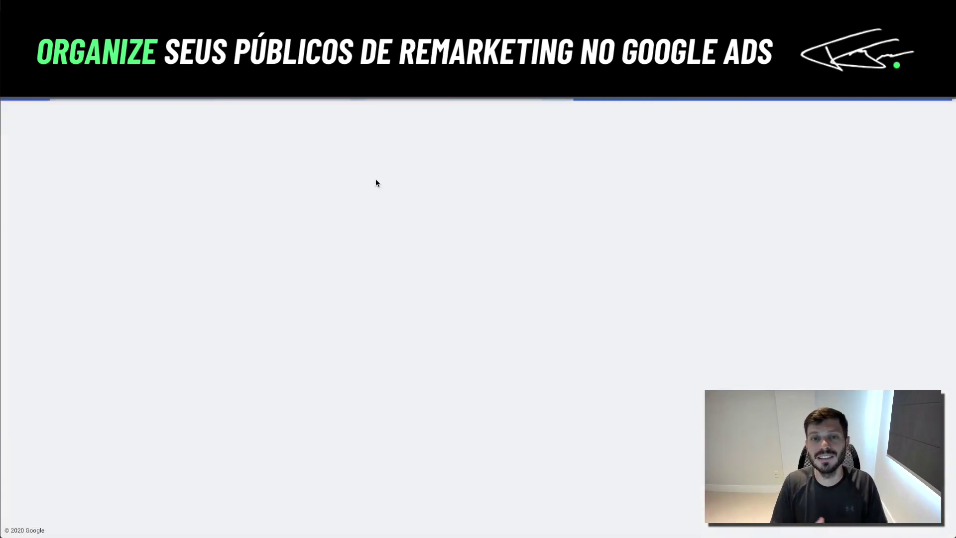
Step: Name the website audience "[SITE] Páginas Vendas Conversão Extrema - 365D"
left_click(337, 136)
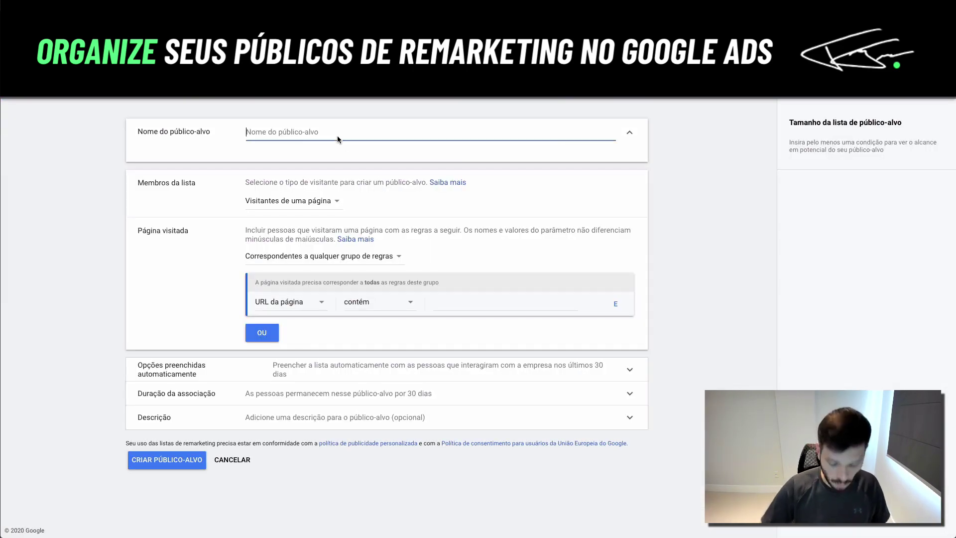
type("[SITE]")
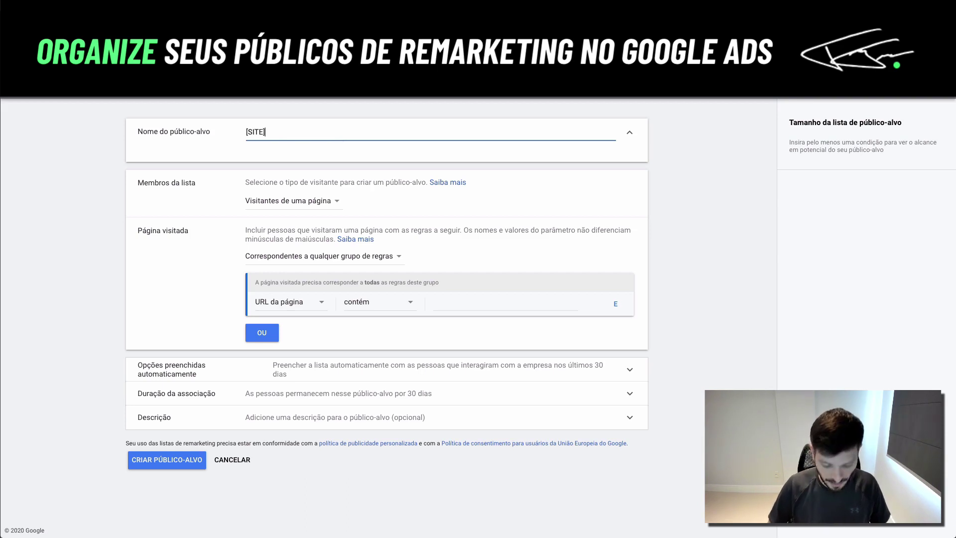
type(" Pá")
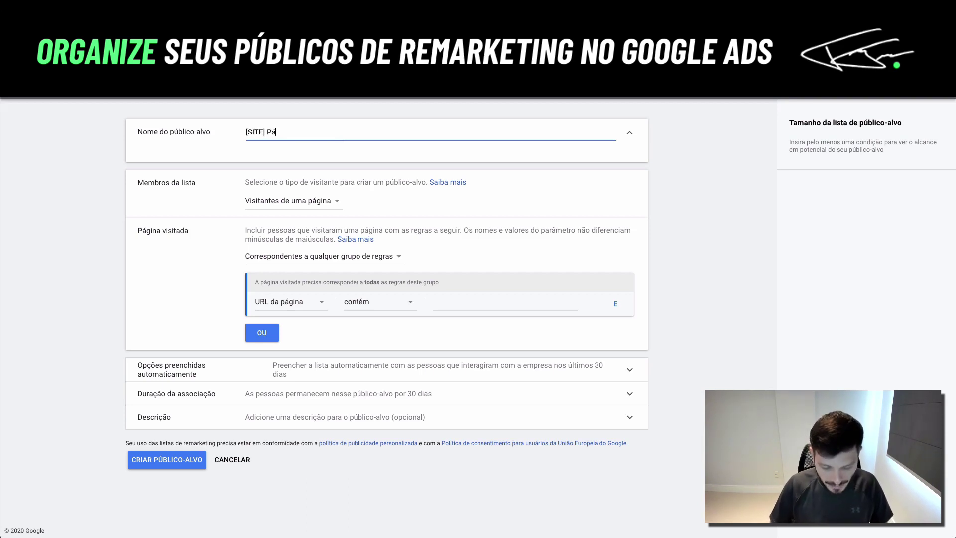
type("ginas Vendas")
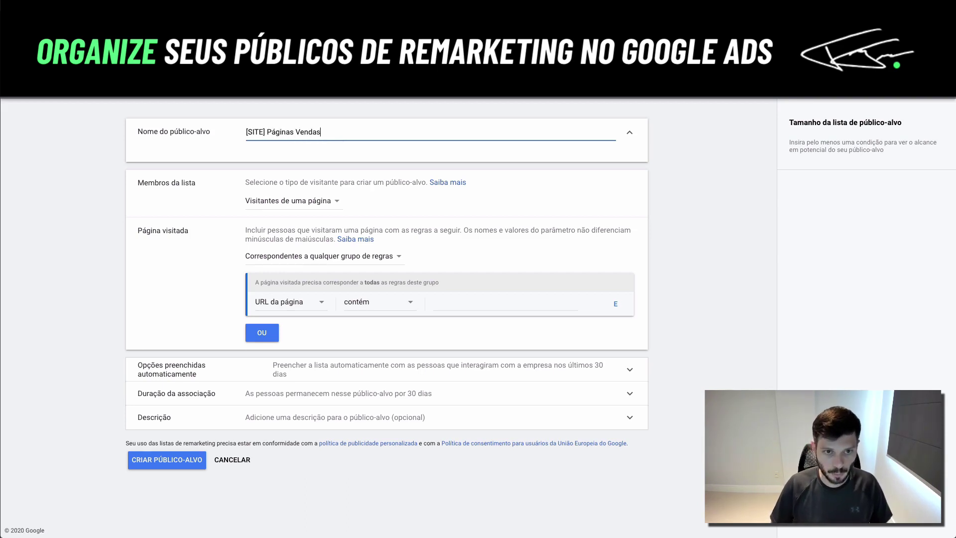
type(" Conversão Extrema -")
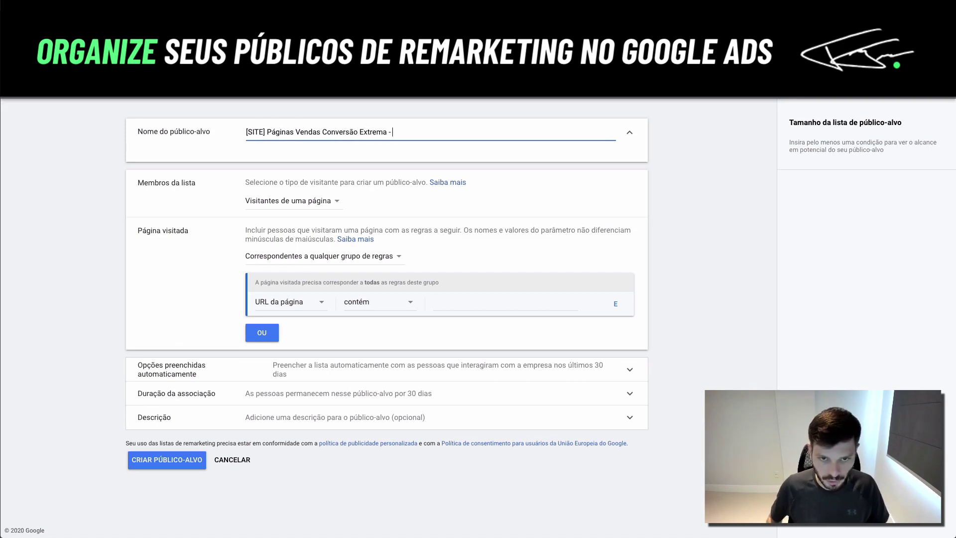
type(" 365D")
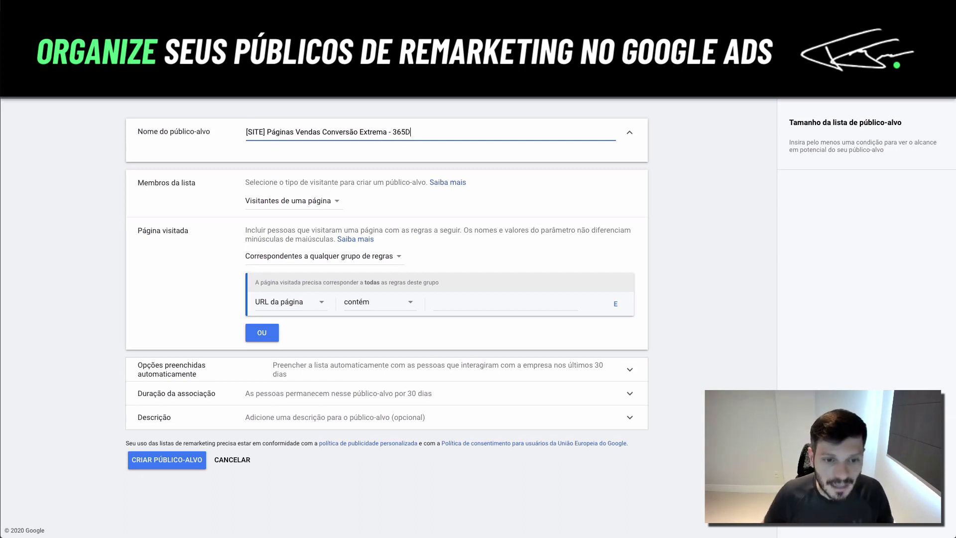
Step: Set the visited-page rule so the page URL contains "conversaoextrema"
left_click(495, 300)
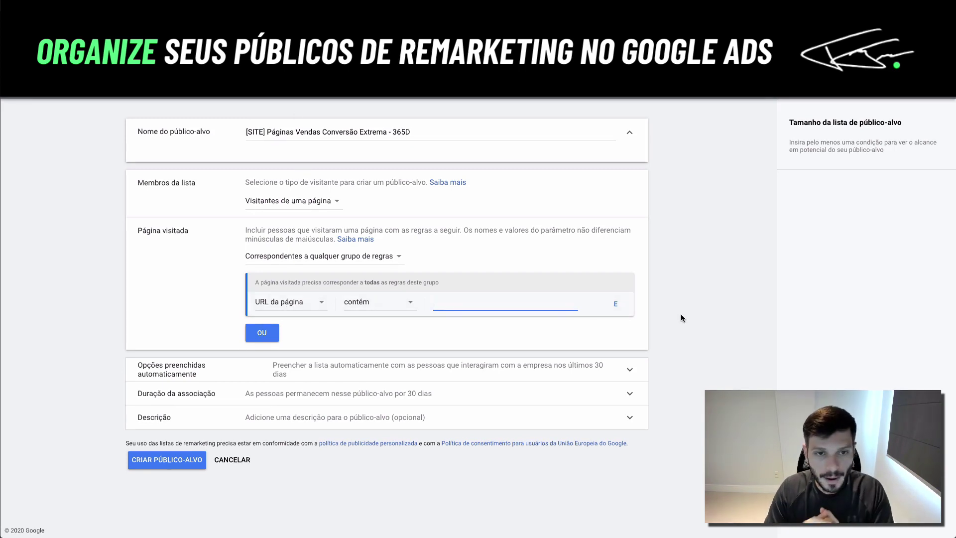
type("conversaoextrema")
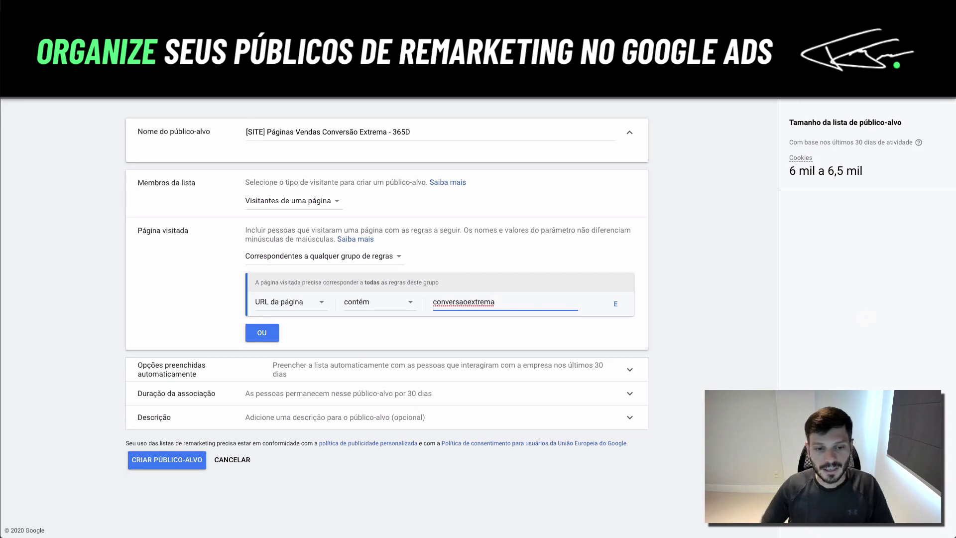
left_click(710, 370)
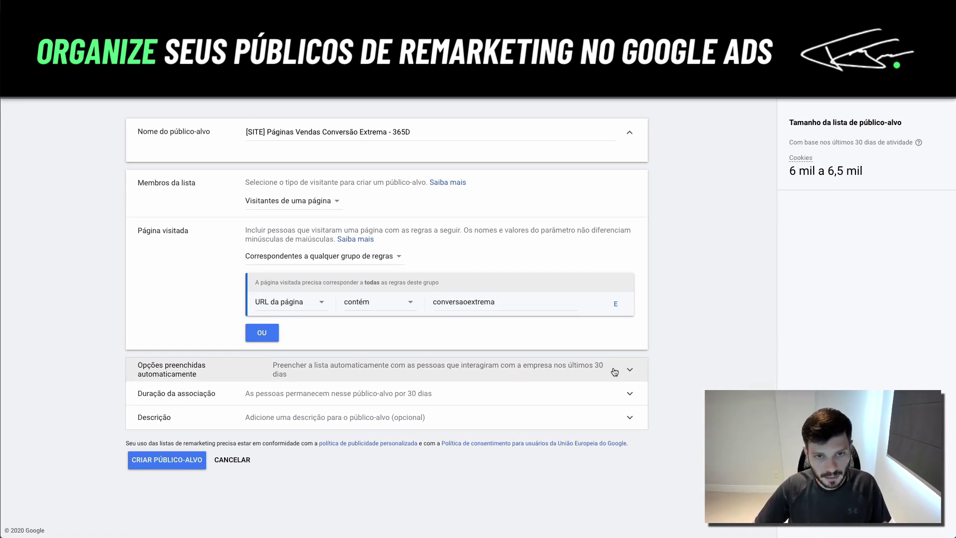
Step: Check the automatic prefill options and set the audience's membership duration to 365 days
left_click(615, 371)
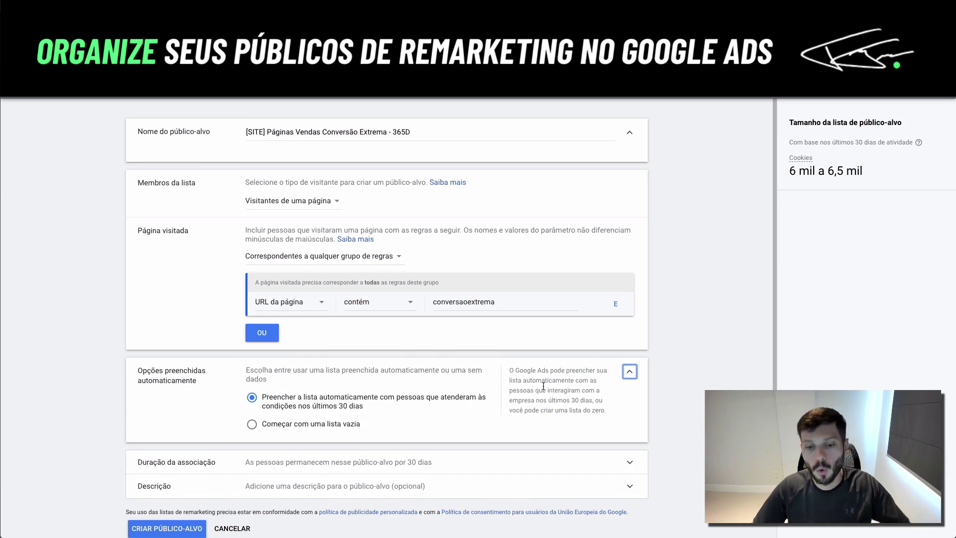
left_click(630, 371)
left_click(631, 393)
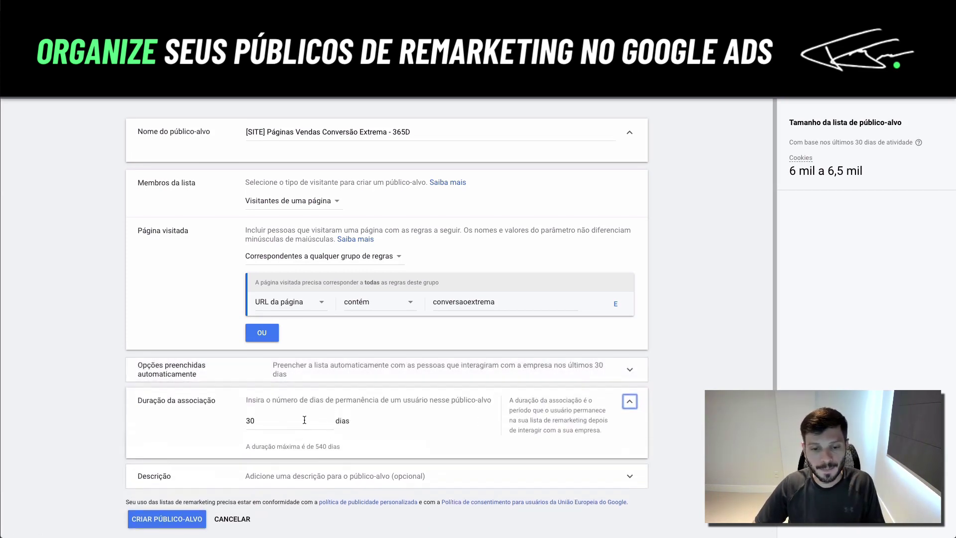
double_click(249, 423)
type("365")
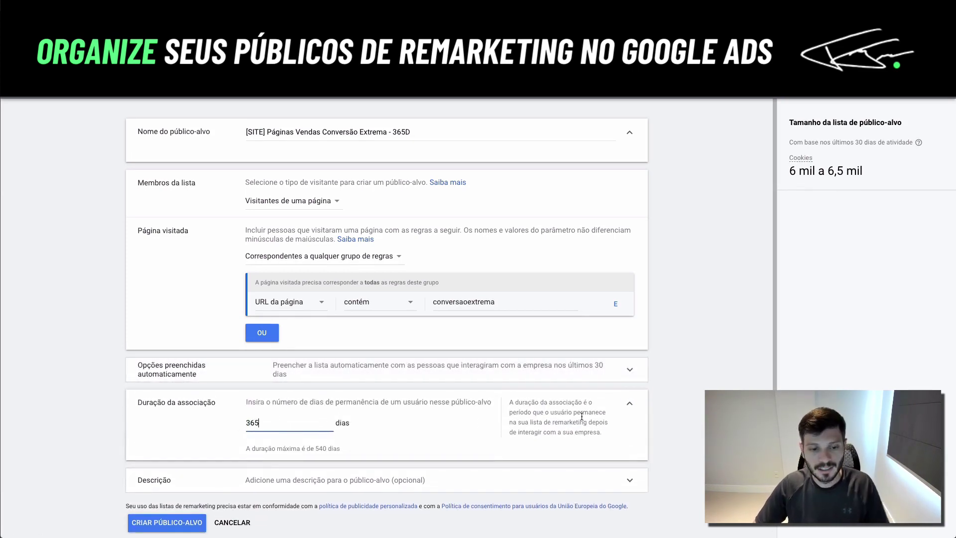
Step: Open the audience's description for entry and copy the 30-day "Intensivo Inscrições Abertas" description from the audience-naming spreadsheet
left_click(664, 375)
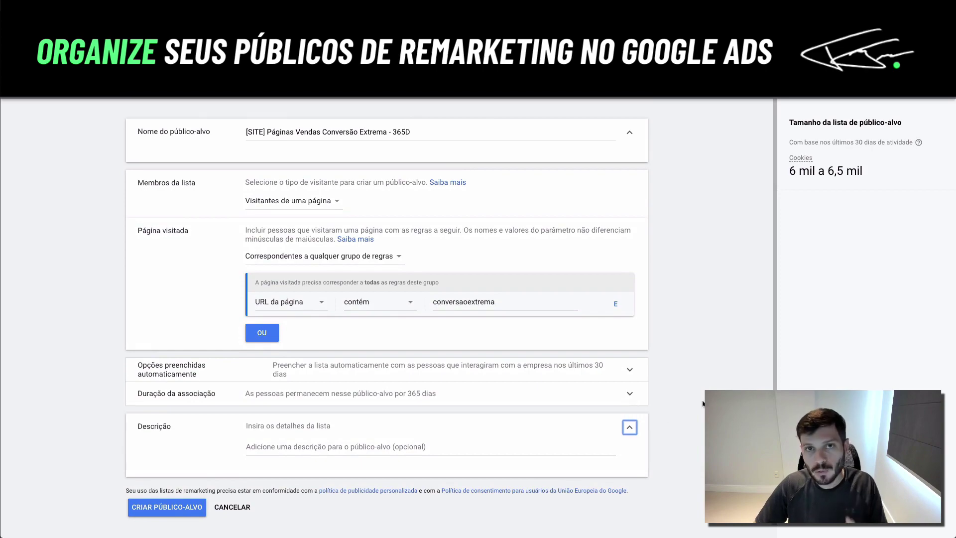
scroll(498, 429, "down", 1)
left_click(480, 434)
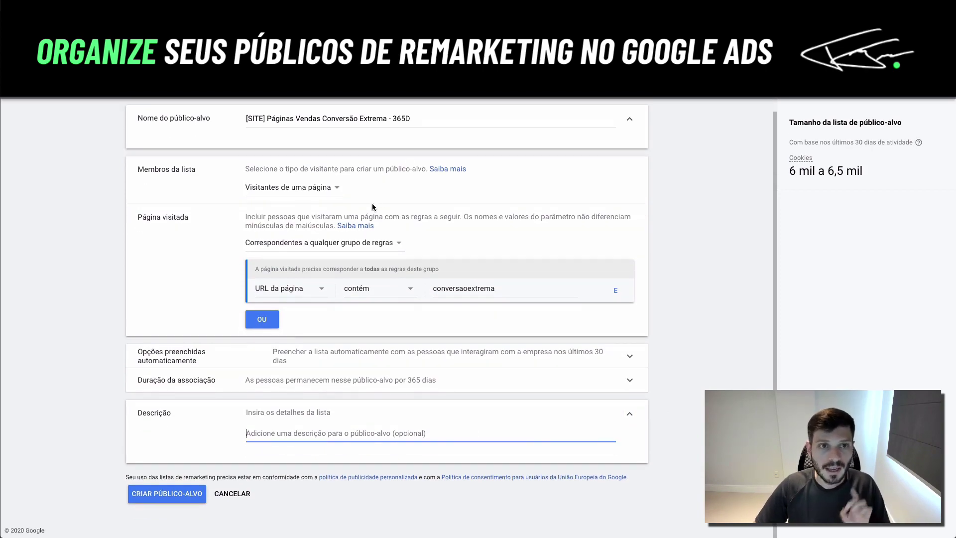
key("ctrl+Tab")
scroll(498, 289, "up", 5)
scroll(500, 302, "up", 12)
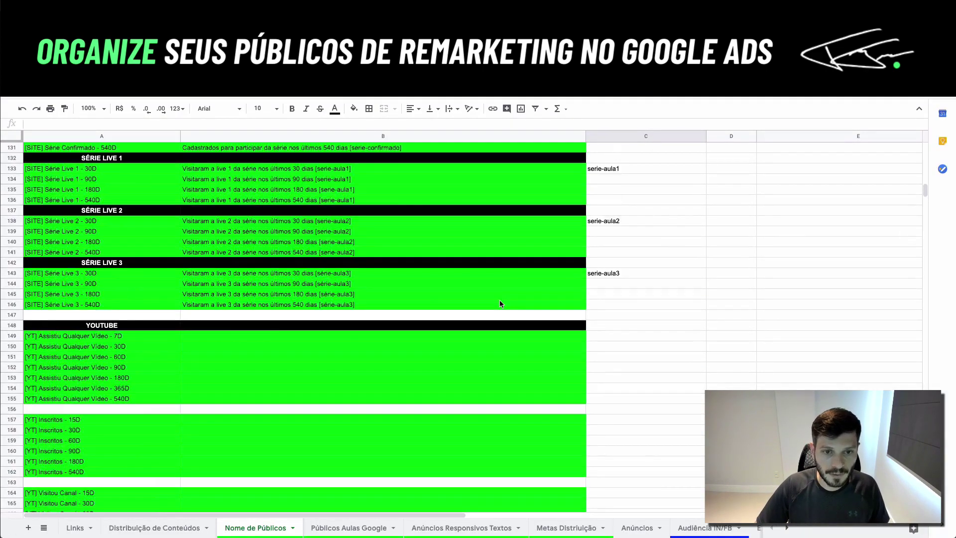
scroll(498, 302, "up", 1)
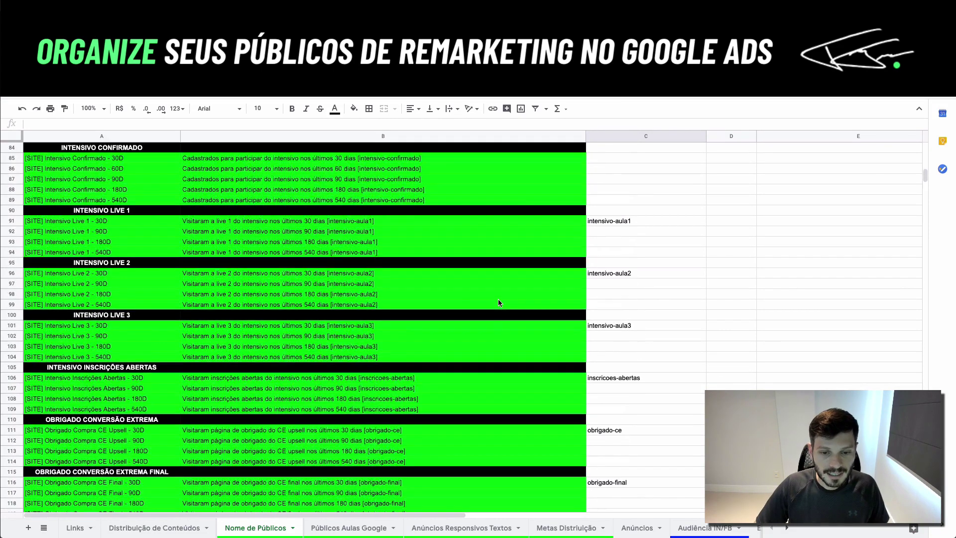
left_click(430, 379)
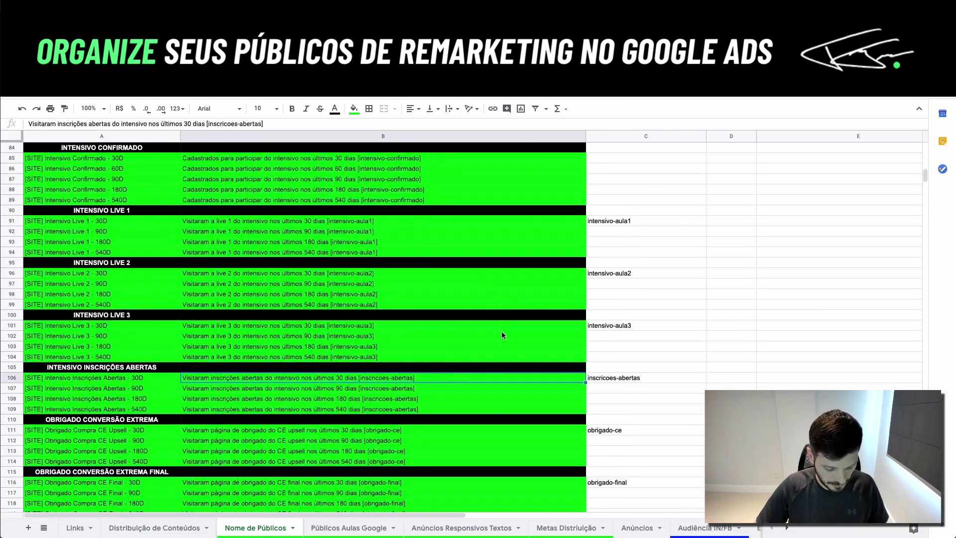
Step: Back in Google Ads, describe the audience as "Visitaram inscrições abertas do intensivo nos últimos 365 dias [inscricoes-abertas]"
key("ctrl+Tab")
left_click(413, 437)
type("Visitaram inscrições abertas do intensivo nos últimos 30 dias [inscricoes-abertas]")
left_click(639, 431)
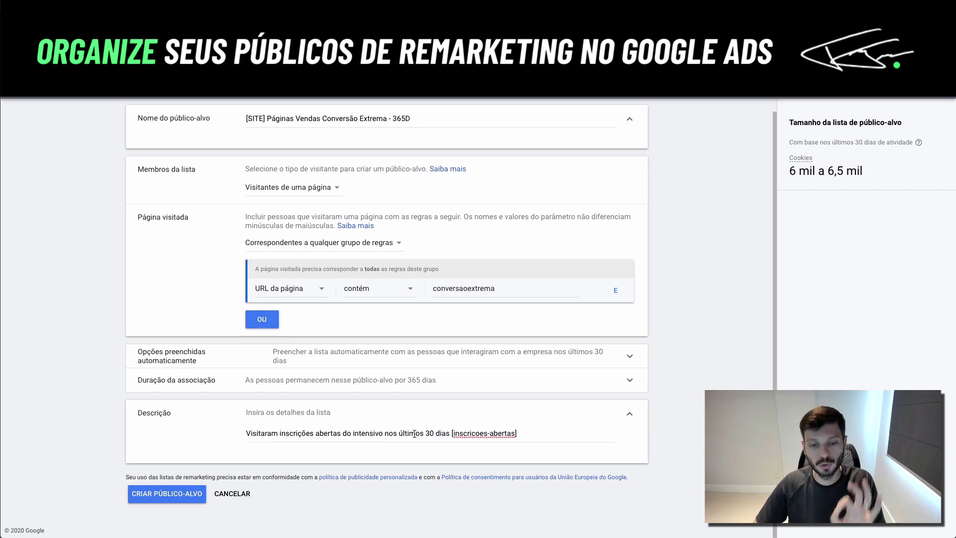
left_click(432, 433)
key("BackSpace")
type("65")
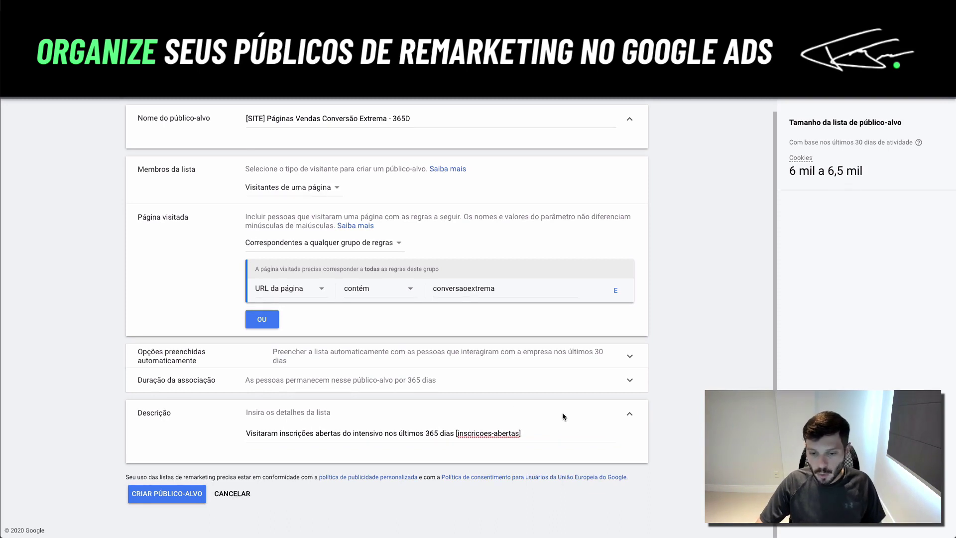
Step: Set the visited-page rule so the page URL contains "inscricoes-abertas", matching the bracketed term in the description
mouse_move(468, 416)
left_mouse_down()
mouse_move(453, 428)
mouse_move(479, 451)
mouse_move(536, 418)
mouse_move(481, 409)
mouse_move(457, 419)
left_mouse_up()
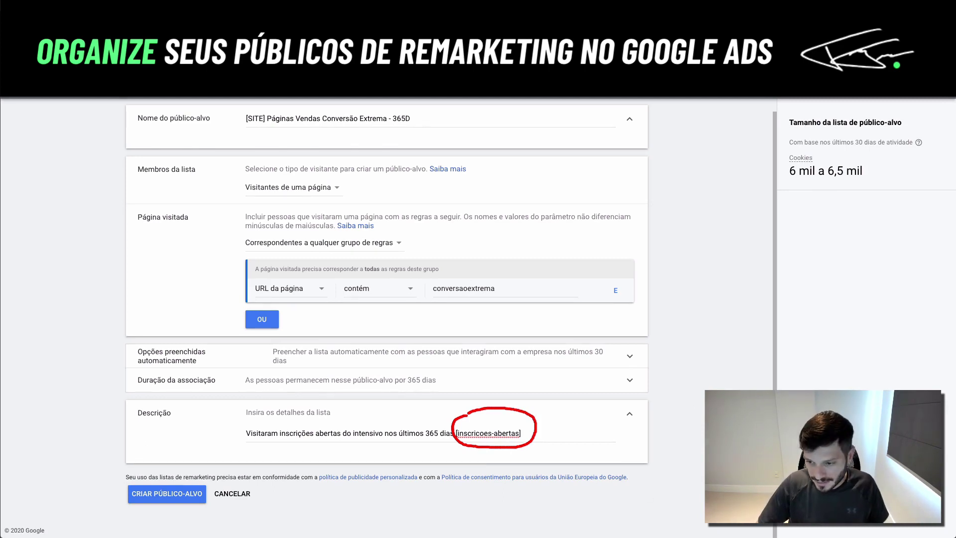
left_click_drag(503, 289, 430, 290)
type("inscricoes")
key("BackSpace")
key("BackSpace")
key("BackSpace")
key("BackSpace")
key("BackSpace")
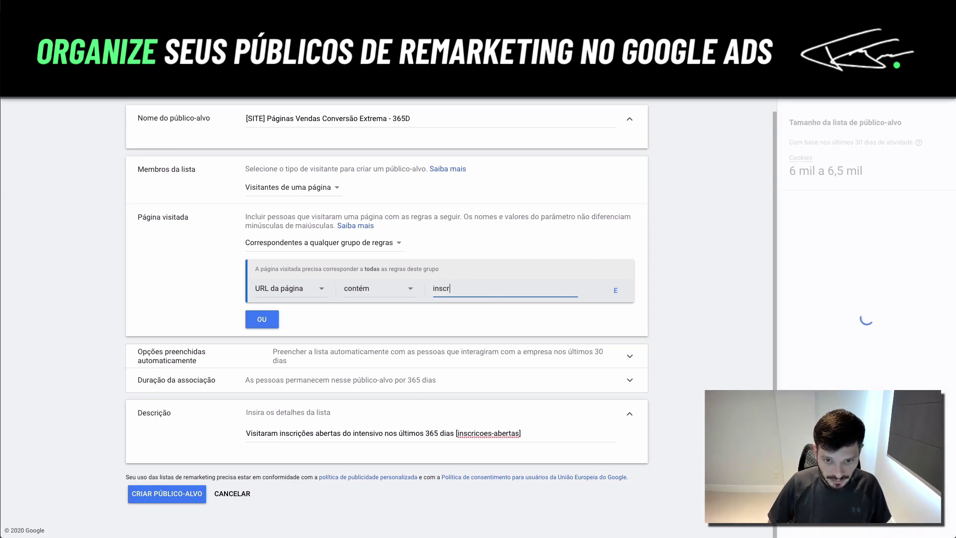
type("icoes-abertas")
left_click(575, 303)
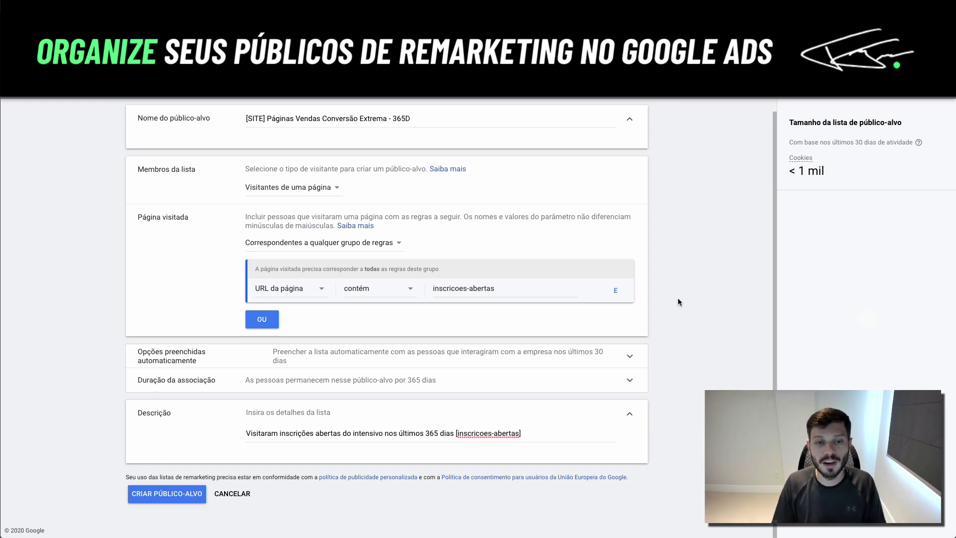
Step: Cancel the new website audience and review the names and descriptions in the remarketing audience list
left_click(233, 495)
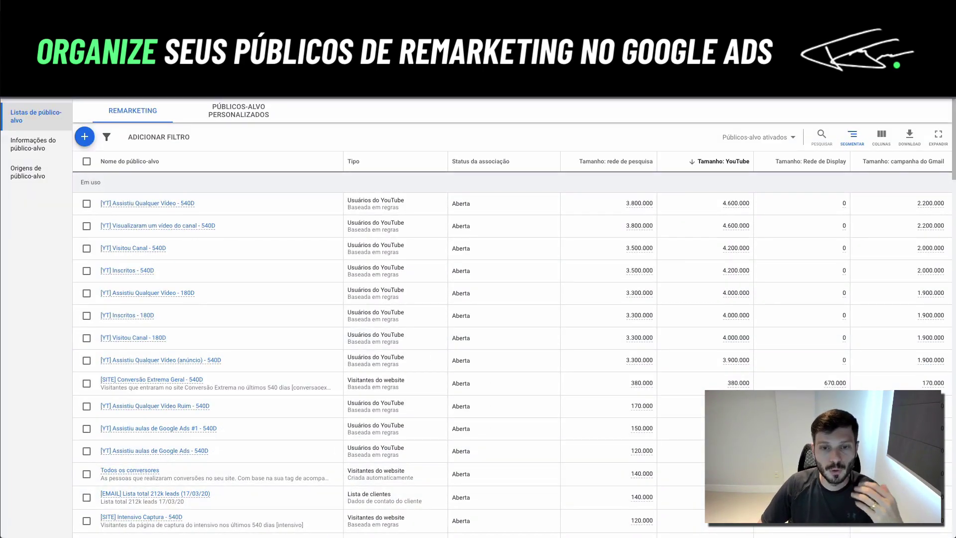
left_click_drag(97, 394, 151, 393)
left_click_drag(97, 509, 150, 509)
mouse_move(116, 461)
left_mouse_down()
mouse_move(103, 463)
mouse_move(97, 481)
mouse_move(144, 489)
mouse_move(177, 478)
mouse_move(142, 459)
mouse_move(115, 462)
left_mouse_up()
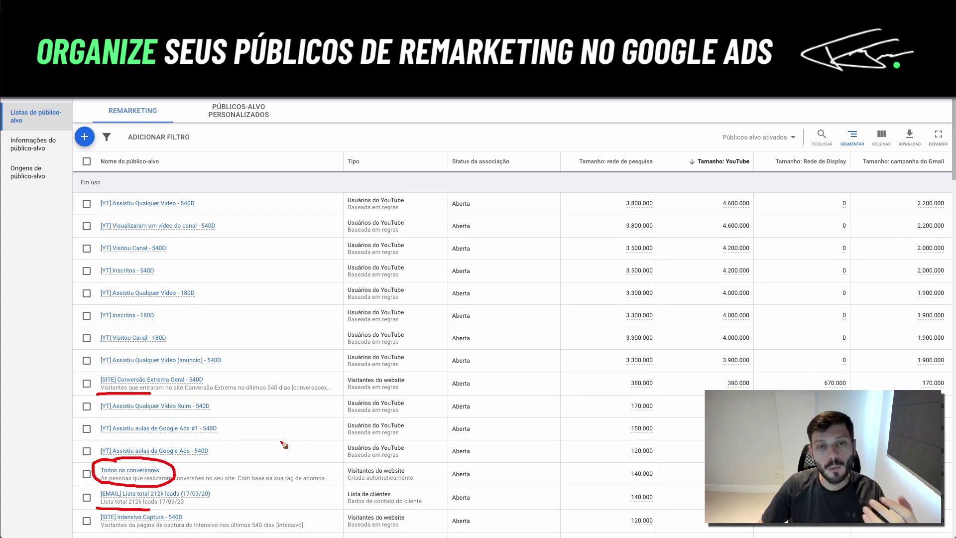